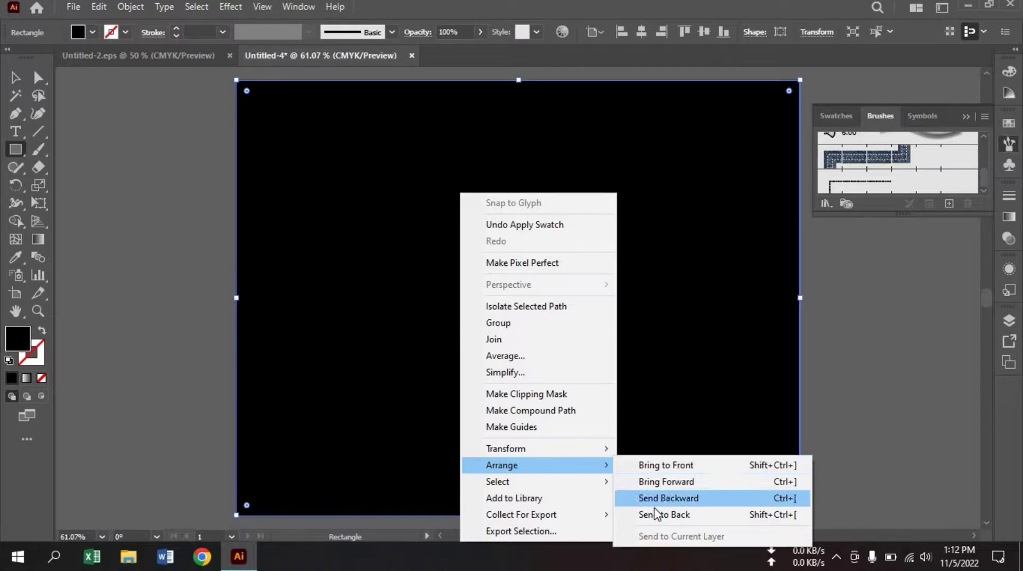
# - Send the black rectangle to the back and show the finished spiral artwork
pyautogui.click(653, 515)
pyautogui.click(16, 77)
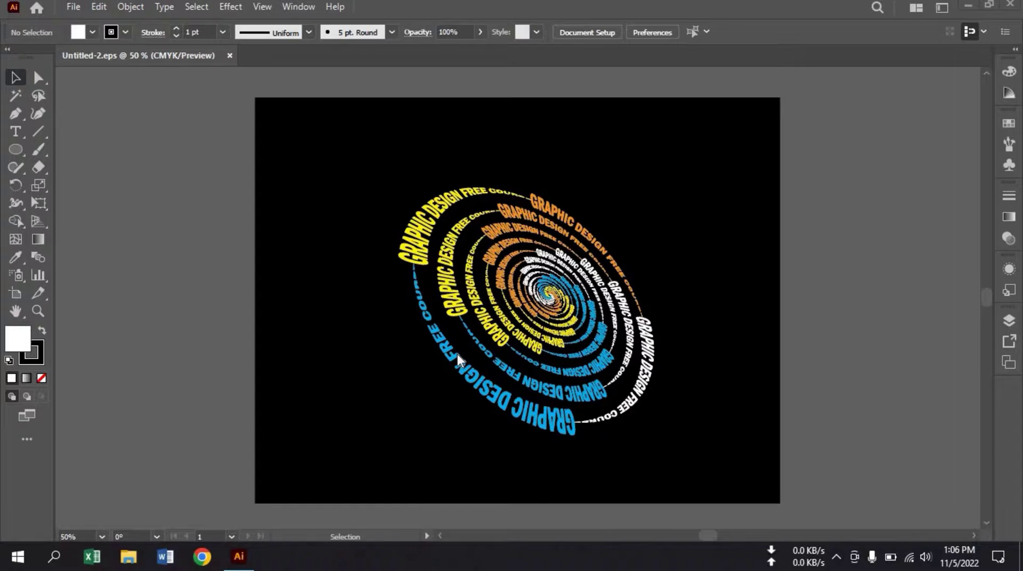
pyautogui.click(73, 6)
# - Create a new blank document and draw a circle at the artboard centre
pyautogui.click(140, 24)
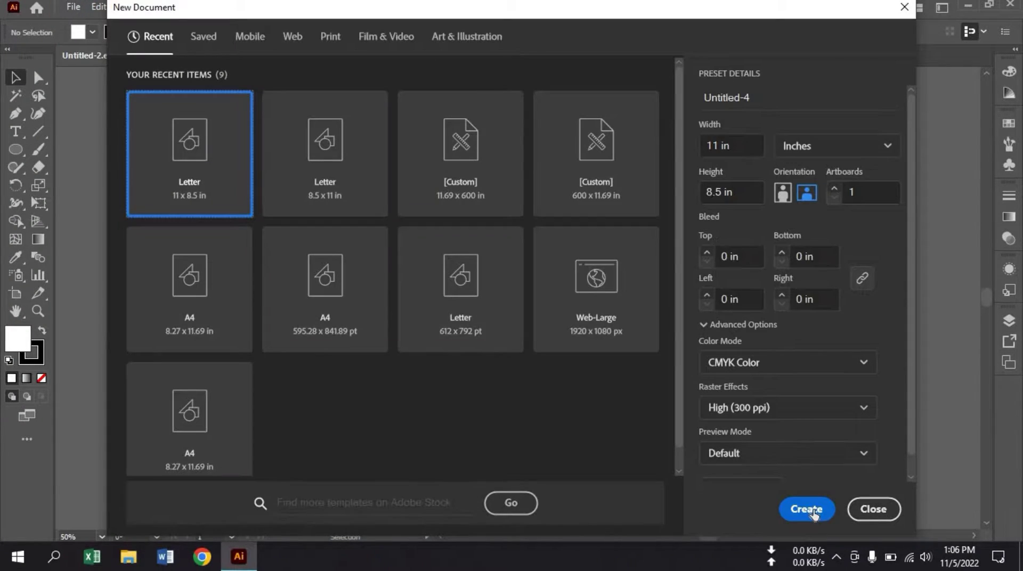
pyautogui.click(806, 509)
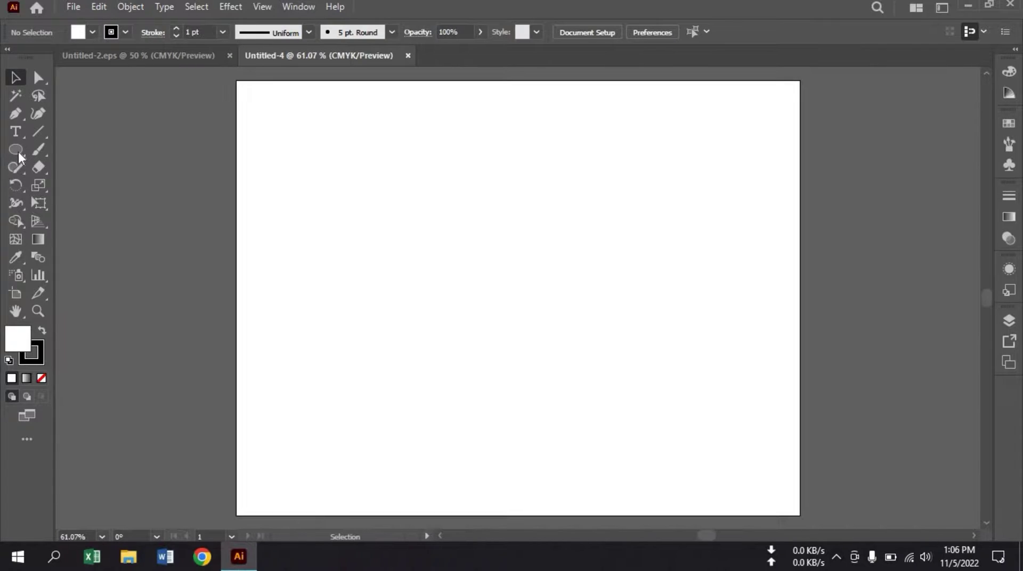
pyautogui.click(17, 151)
pyautogui.moveTo(490, 252); pyautogui.dragTo(563, 332)
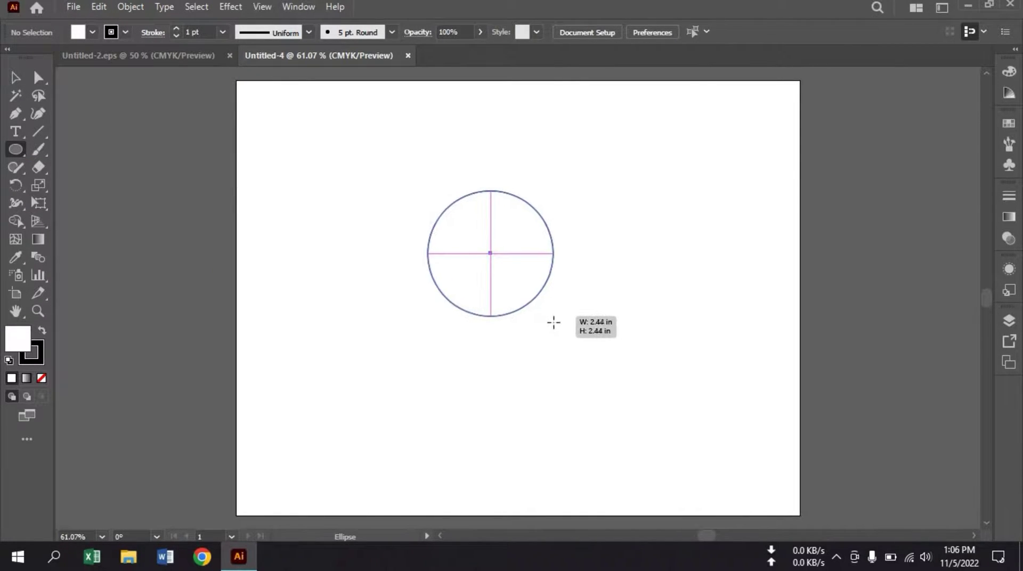
pyautogui.click(15, 78)
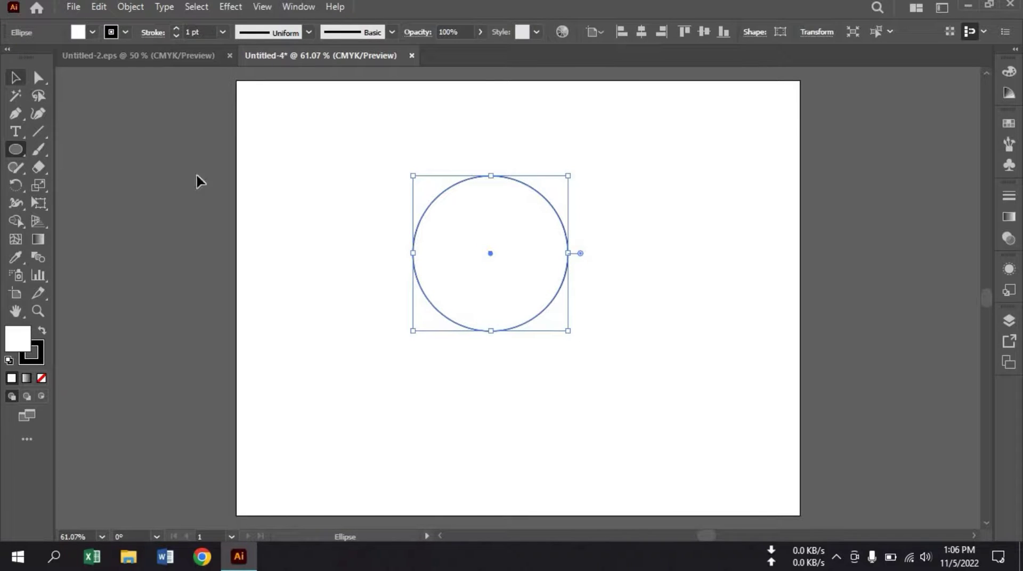
pyautogui.moveTo(542, 329); pyautogui.dragTo(571, 356)
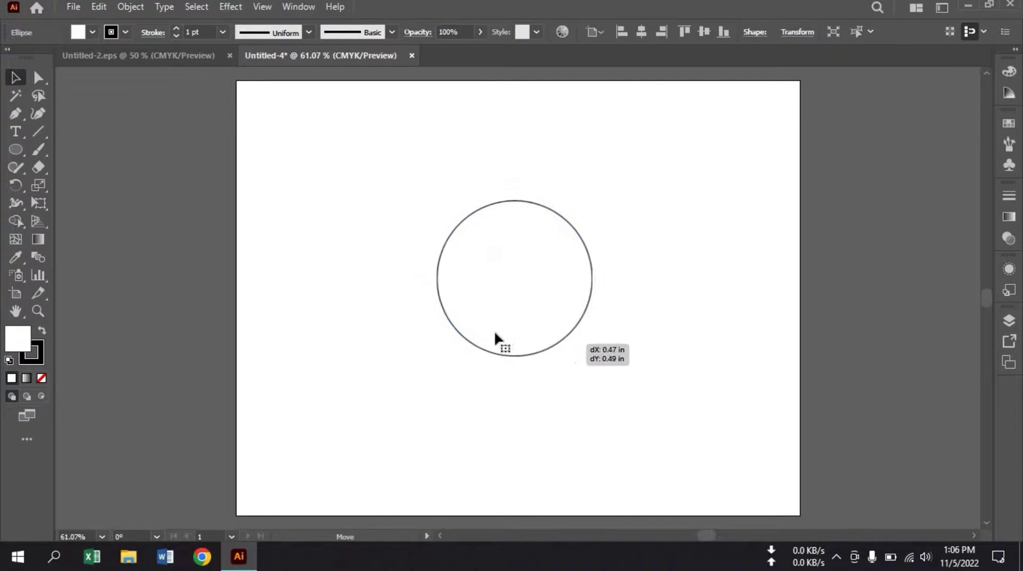
# - Give the circle no fill and a 2 pt outline
pyautogui.click(43, 379)
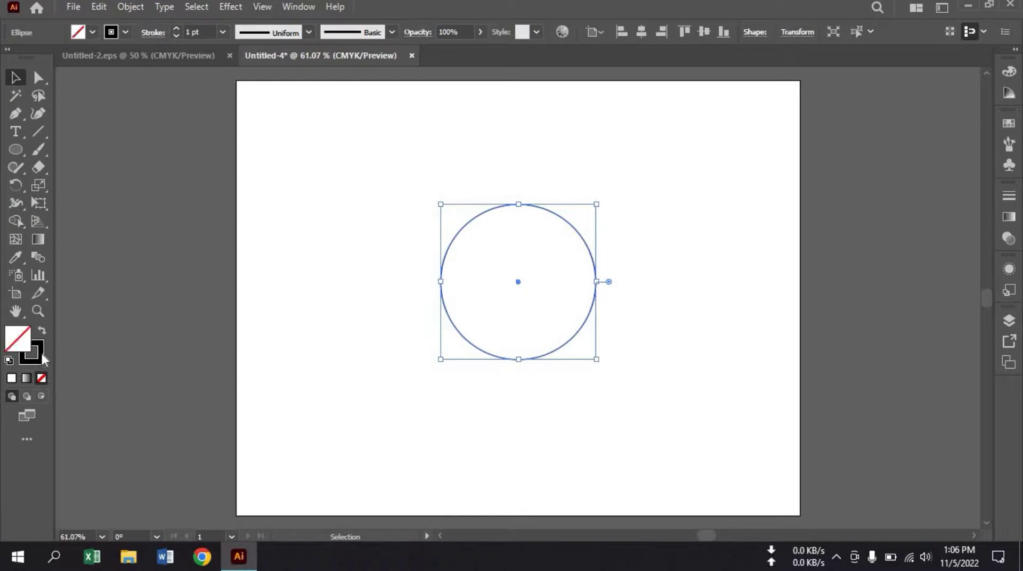
pyautogui.click(175, 29)
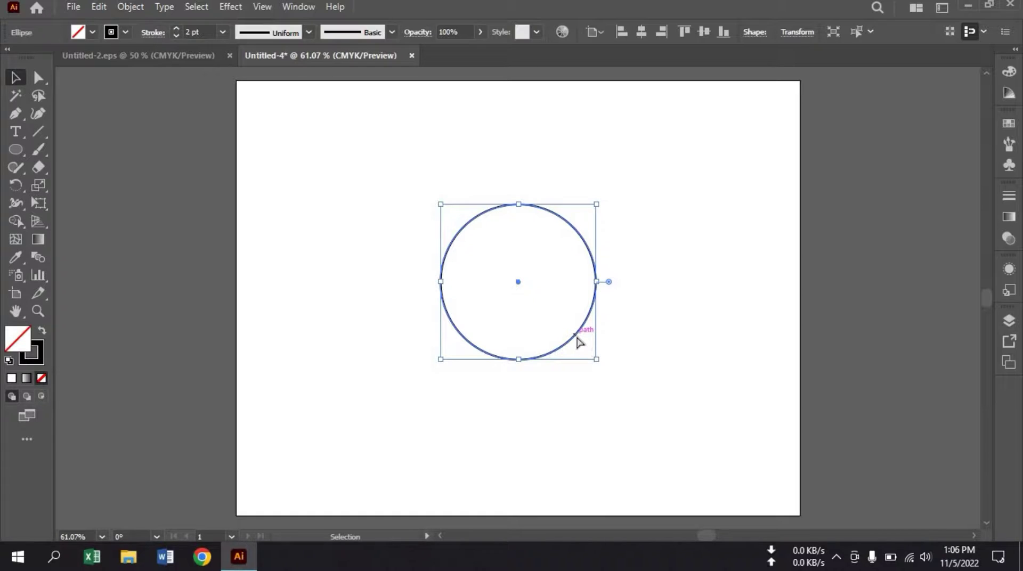
pyautogui.press('a')
pyautogui.press('v')
pyautogui.press('a')
pyautogui.press('v')
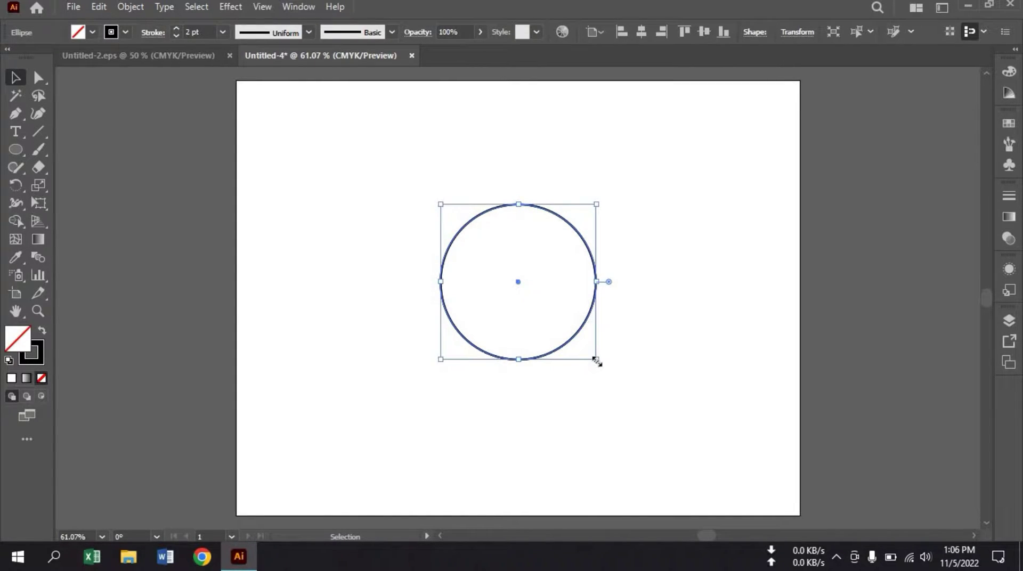
# - Add a tiny copy at the circle's centre with yellow fill and no stroke
pyautogui.moveTo(597, 360); pyautogui.dragTo(527, 304)
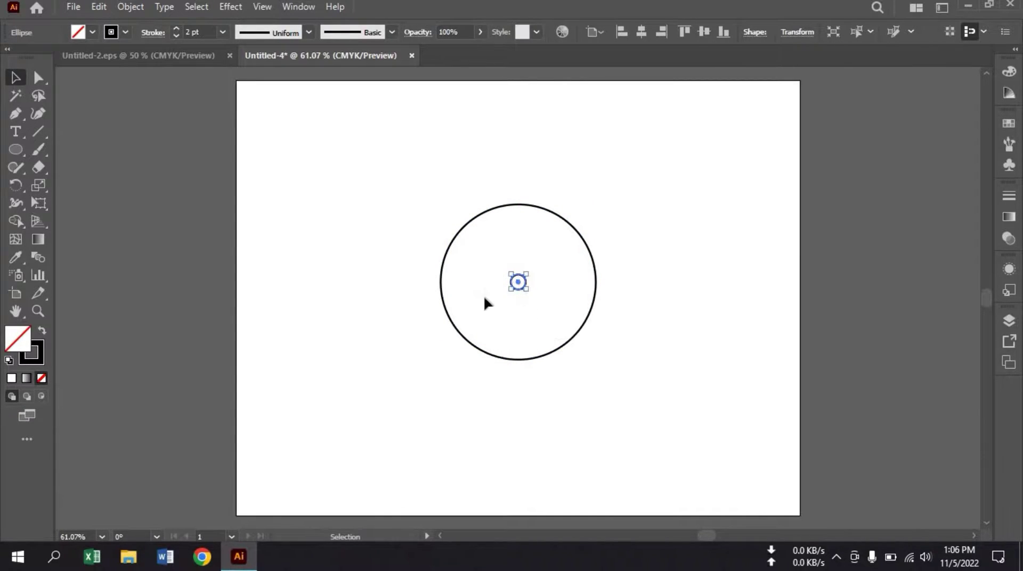
pyautogui.click(94, 32)
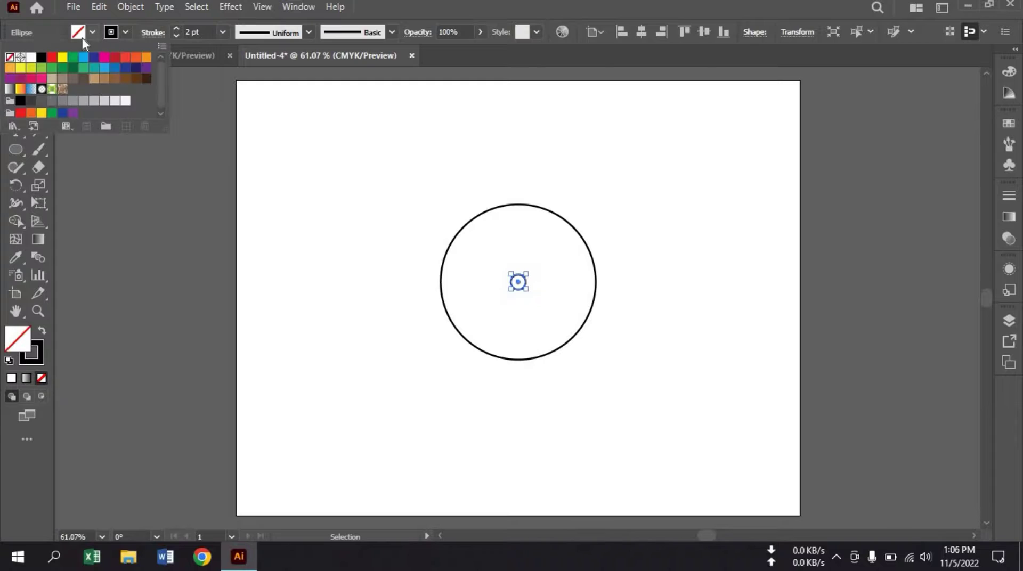
pyautogui.click(62, 57)
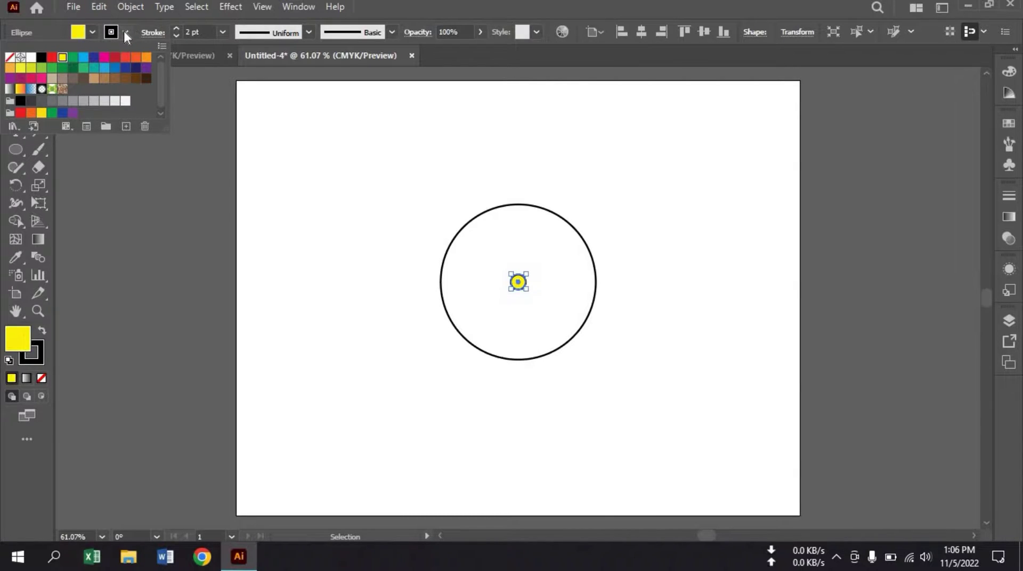
pyautogui.click(126, 32)
pyautogui.click(125, 32)
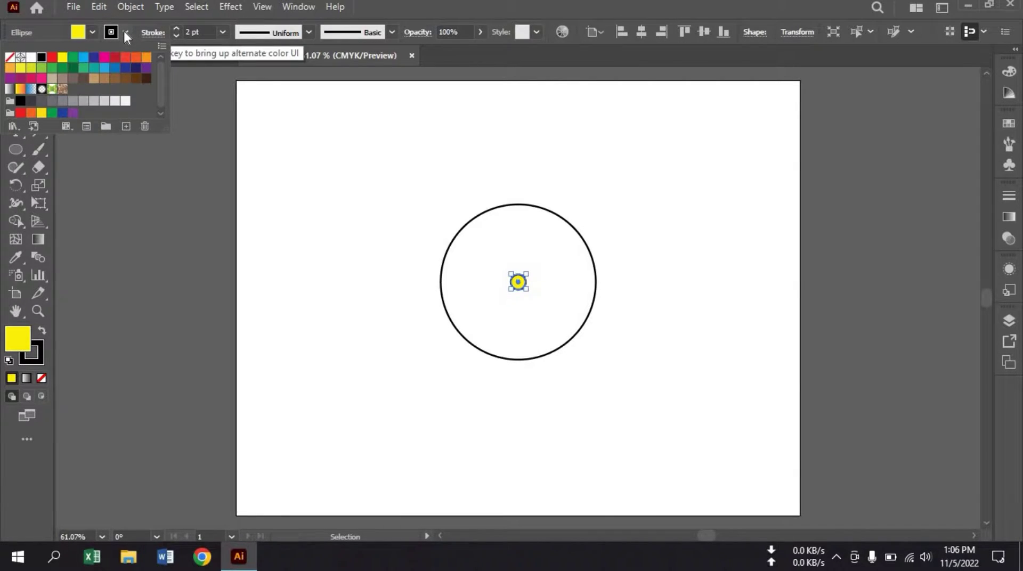
pyautogui.click(9, 57)
pyautogui.click(639, 404)
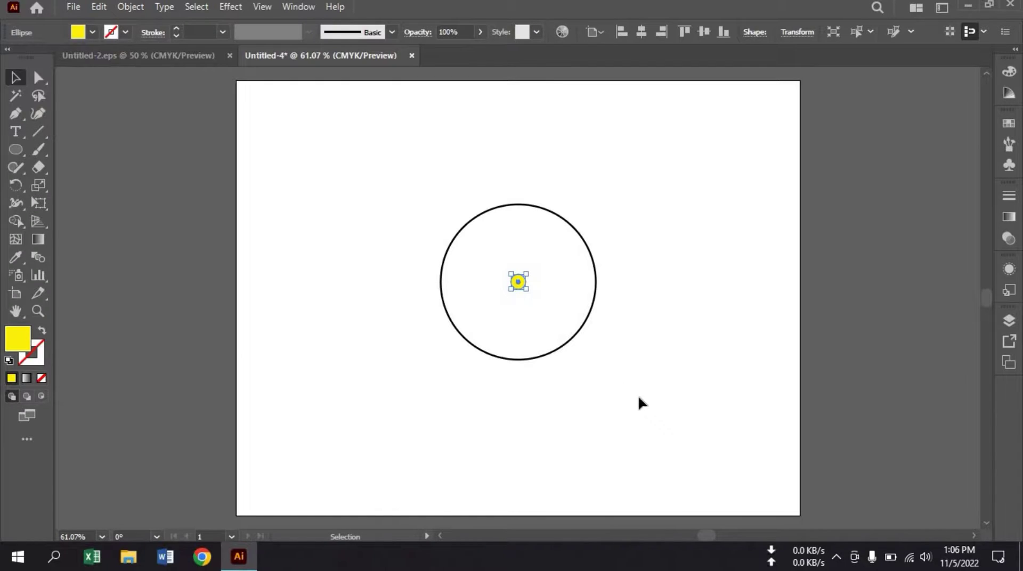
pyautogui.click(573, 380)
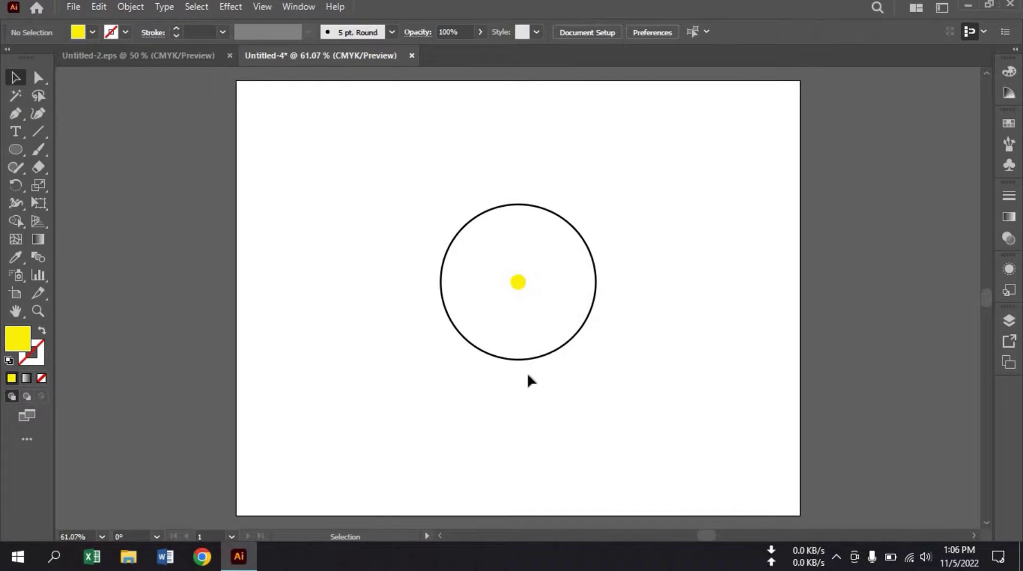
pyautogui.click(17, 131)
# - Type 'GRAPHICS DESIGN FREE COURSE' above the circle and scale it up
pyautogui.click(519, 150)
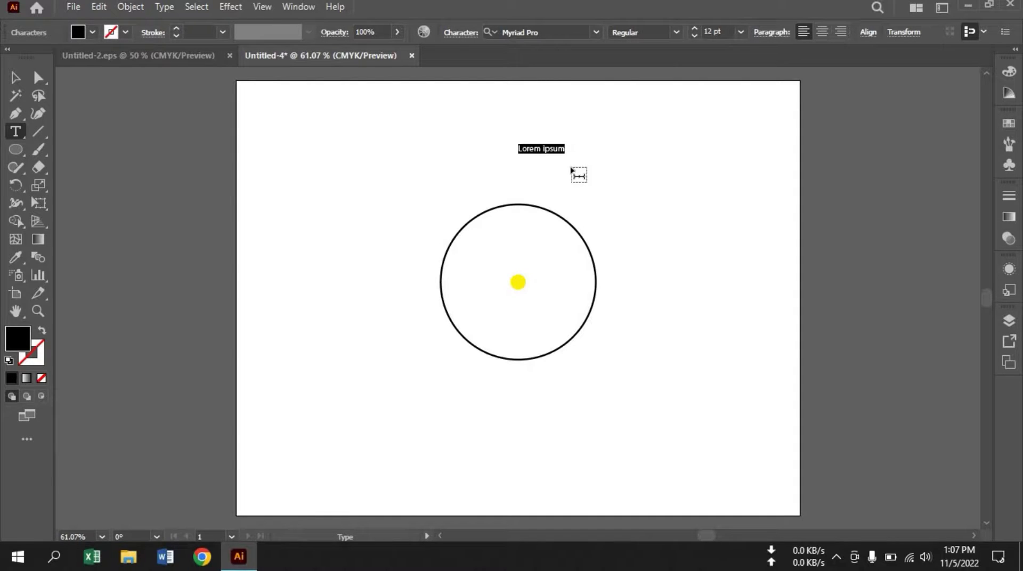
pyautogui.write('c')
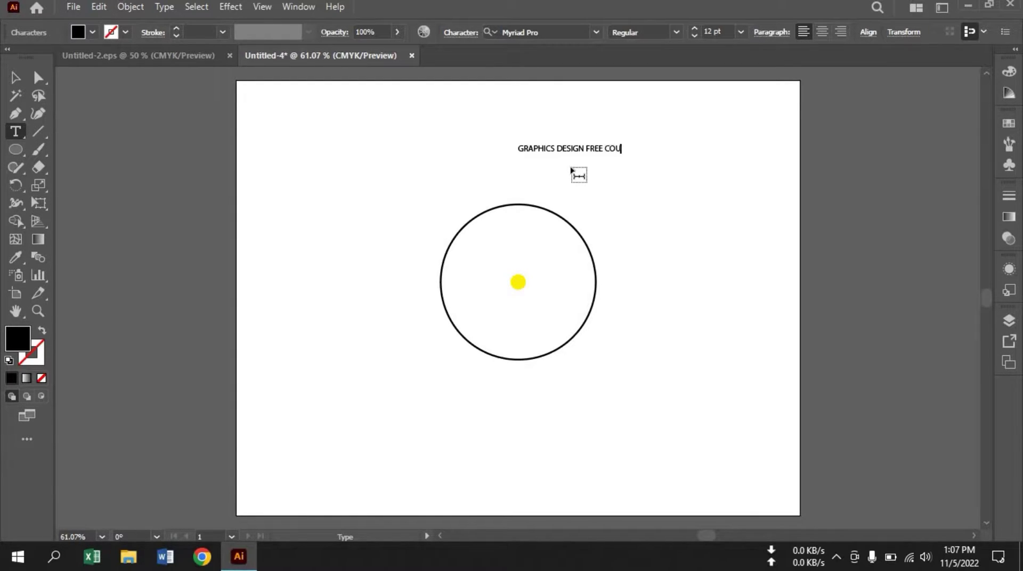
pyautogui.write('E')
pyautogui.click(21, 77)
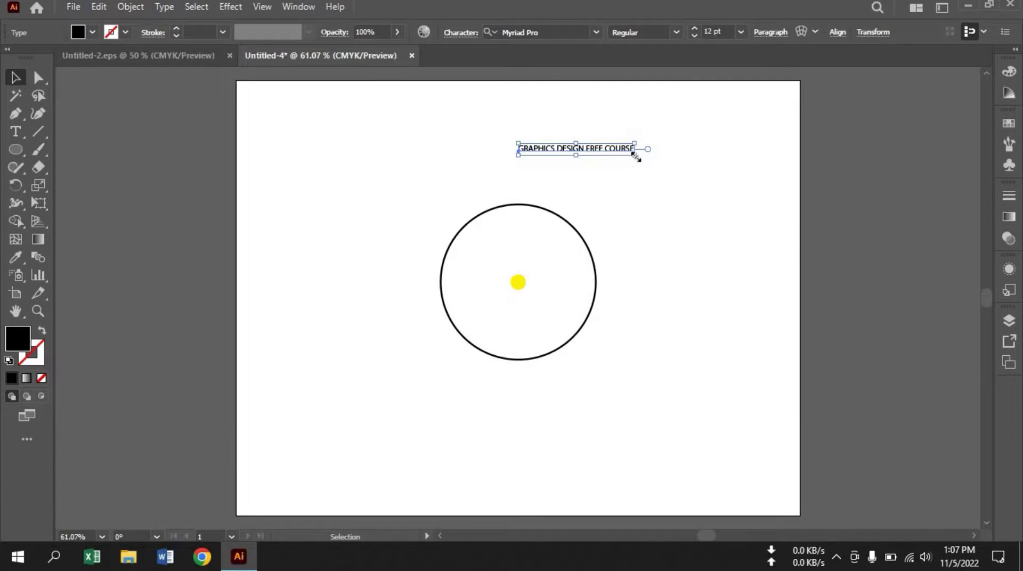
pyautogui.moveTo(635, 156)
pyautogui.mouseDown()
pyautogui.moveTo(706, 206)
pyautogui.moveTo(693, 196)
pyautogui.mouseUp()
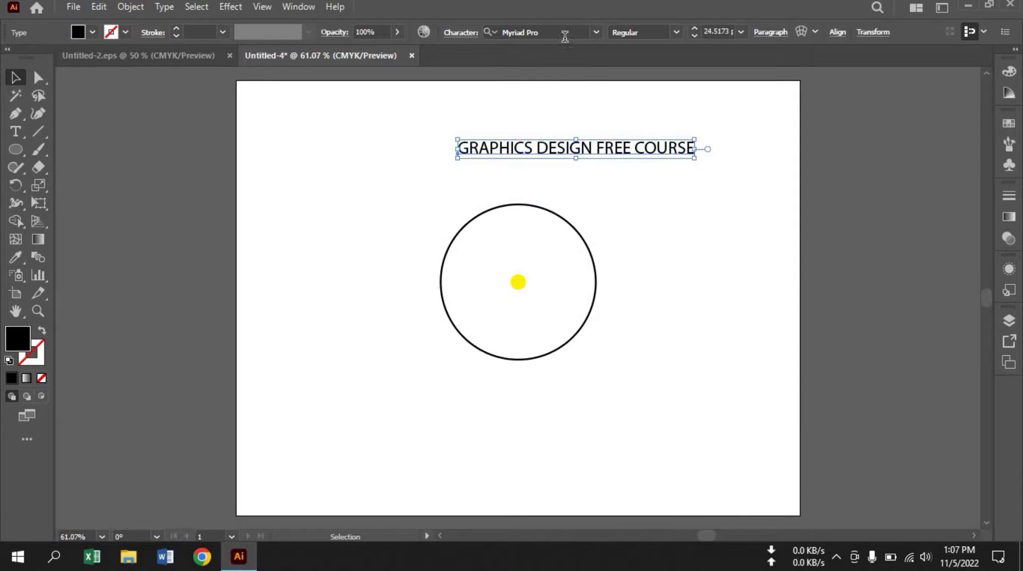
# - Set the text in Franklin Gothic Demi Cond, centre it, and convert to outlines
pyautogui.click(596, 32)
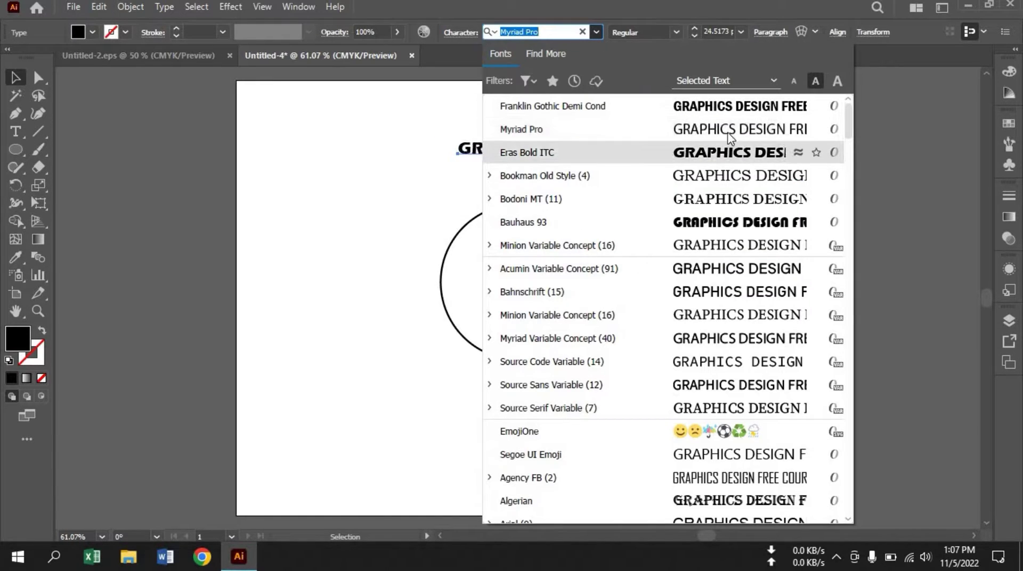
pyautogui.click(716, 110)
pyautogui.moveTo(634, 154); pyautogui.dragTo(575, 151)
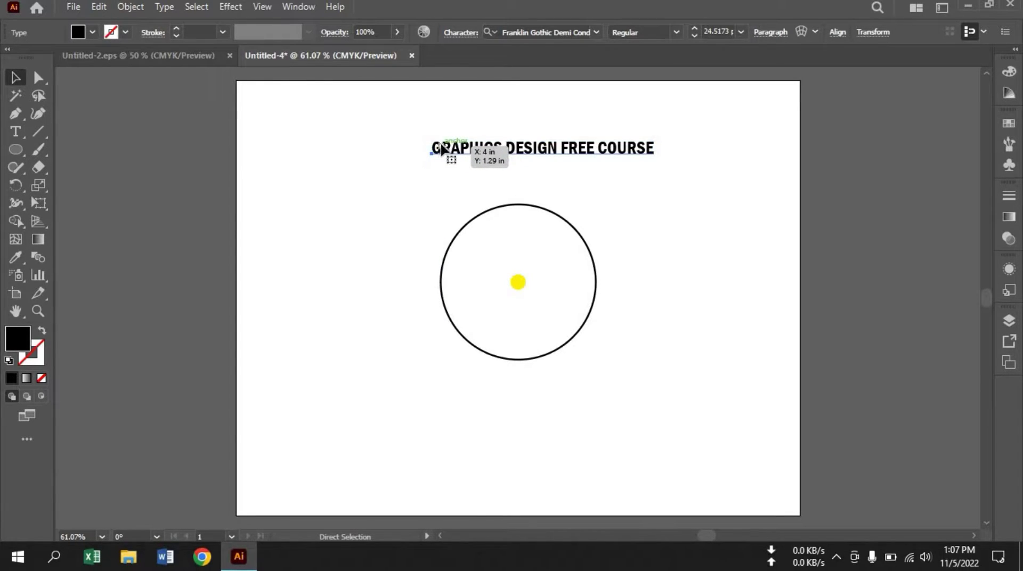
pyautogui.rightClick(622, 152)
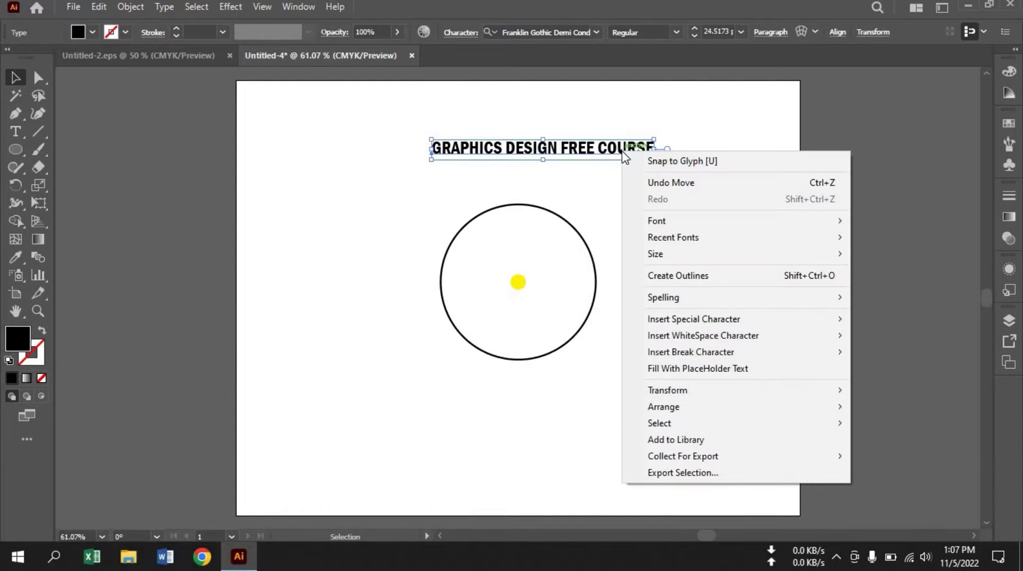
pyautogui.click(682, 275)
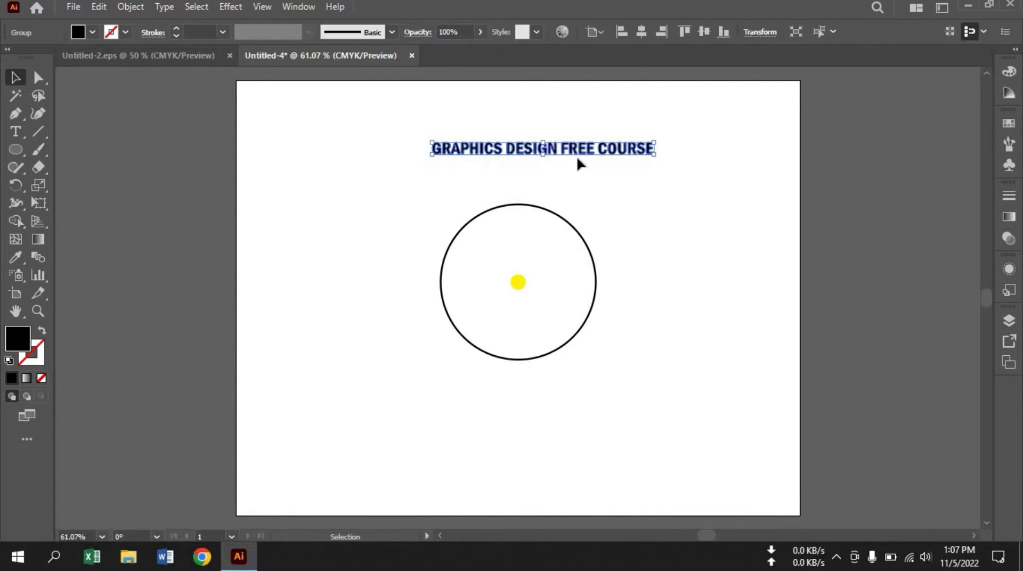
# - Make a pattern brush 'GRAPHICS DESIGN FREE COURSE' from the outlined text, then delete the text
pyautogui.click(300, 7)
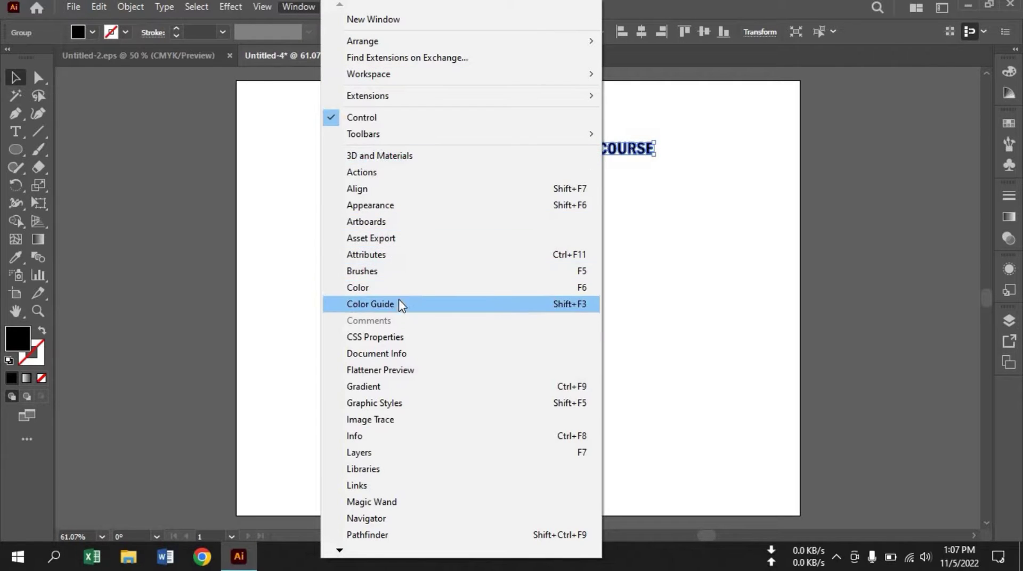
pyautogui.click(395, 274)
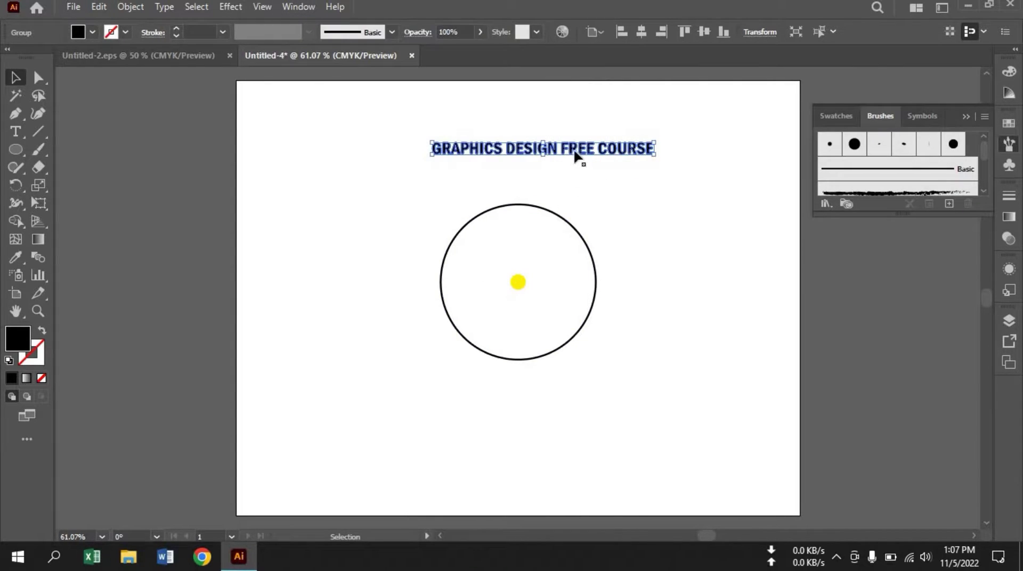
pyautogui.moveTo(575, 154); pyautogui.dragTo(866, 162)
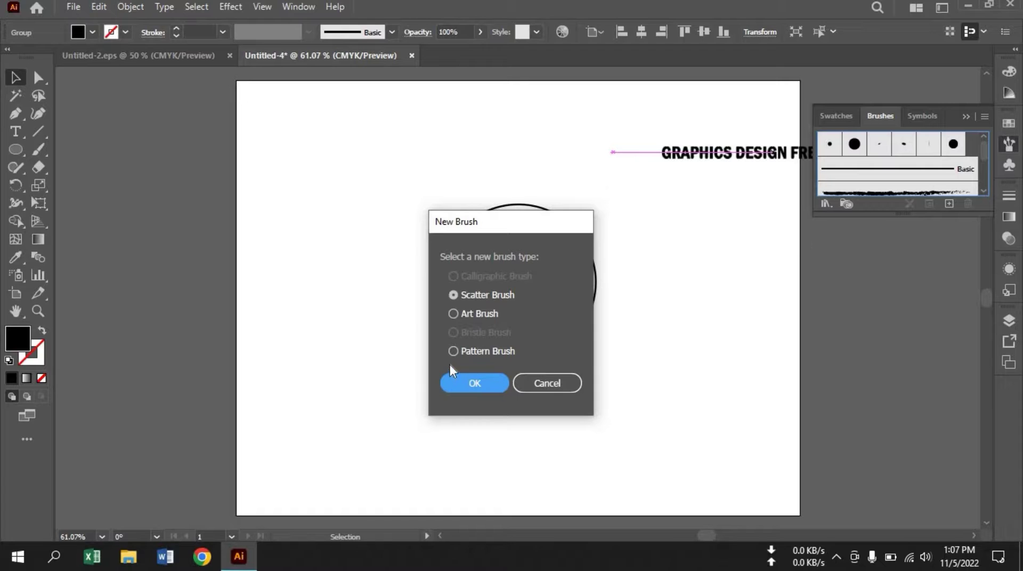
pyautogui.click(453, 351)
pyautogui.click(472, 385)
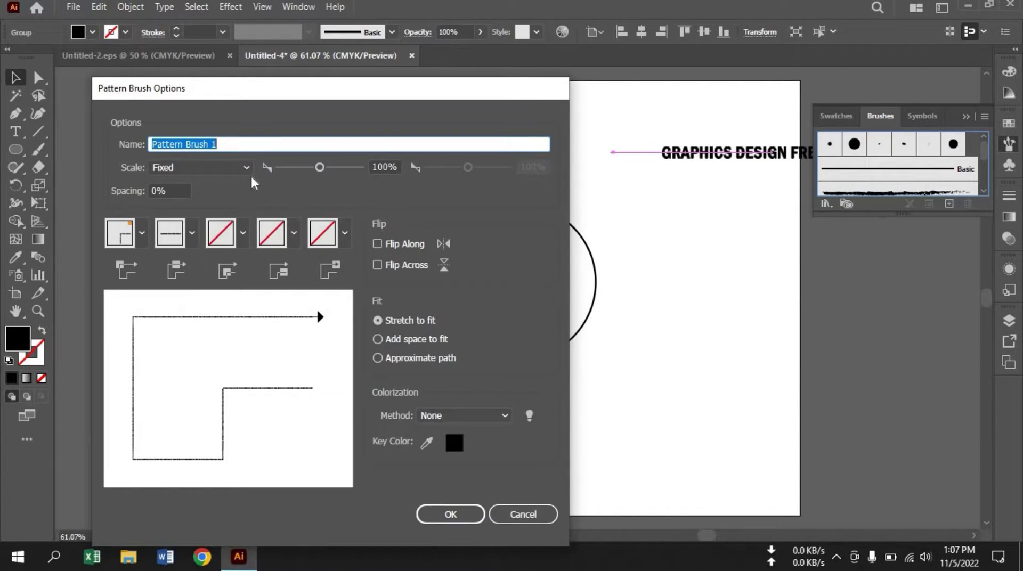
pyautogui.write('GRAPHICS DESIGN FREE COURSE')
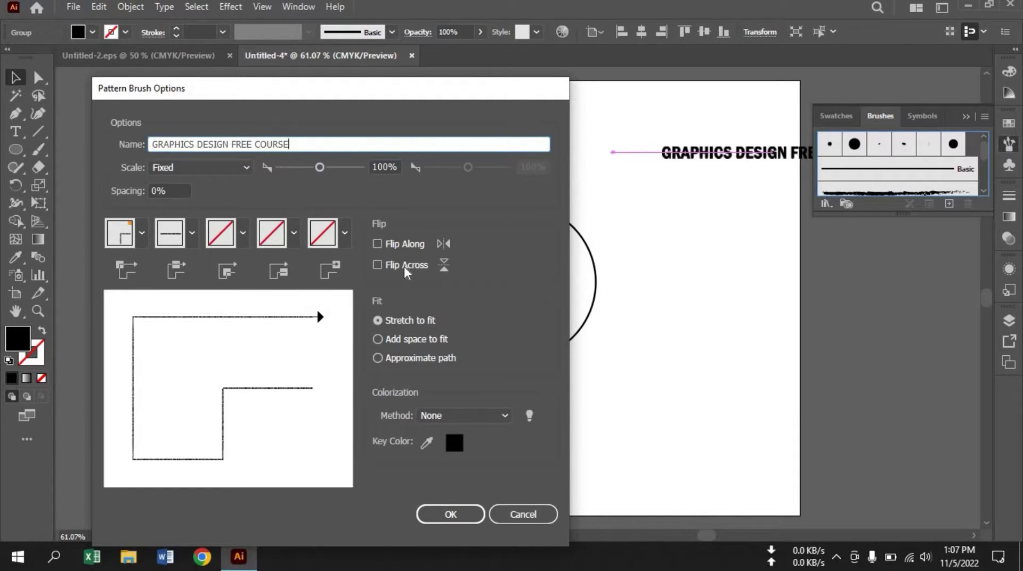
pyautogui.click(451, 514)
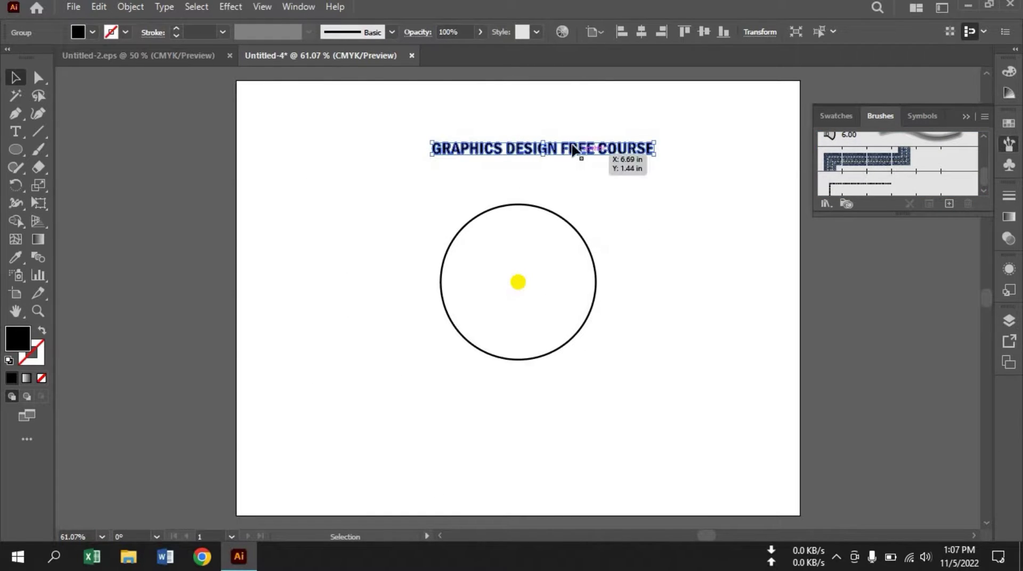
pyautogui.press('Delete')
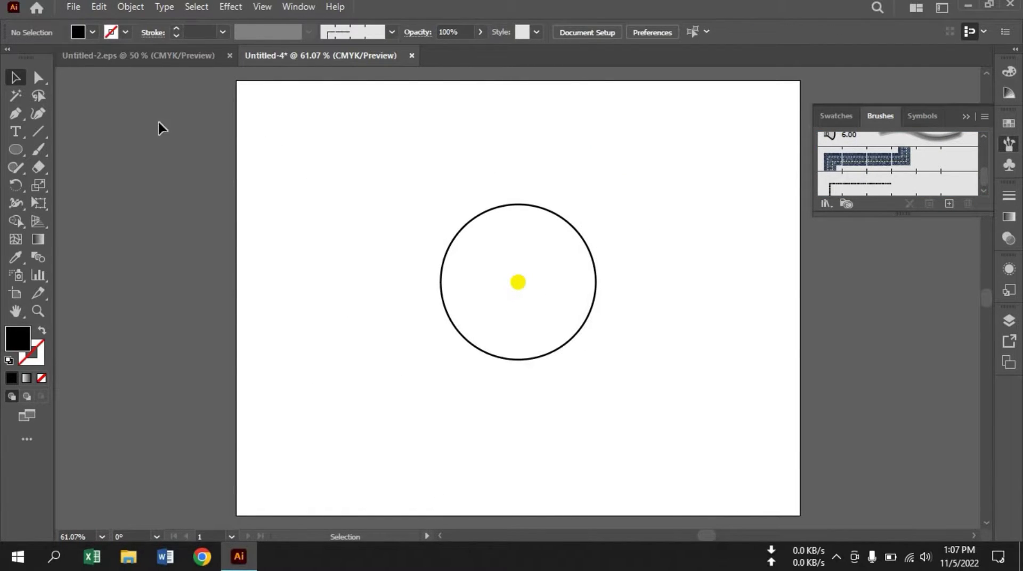
# - Delete the circle's top and right anchor points, leaving the lower-left quarter arc
pyautogui.click(38, 77)
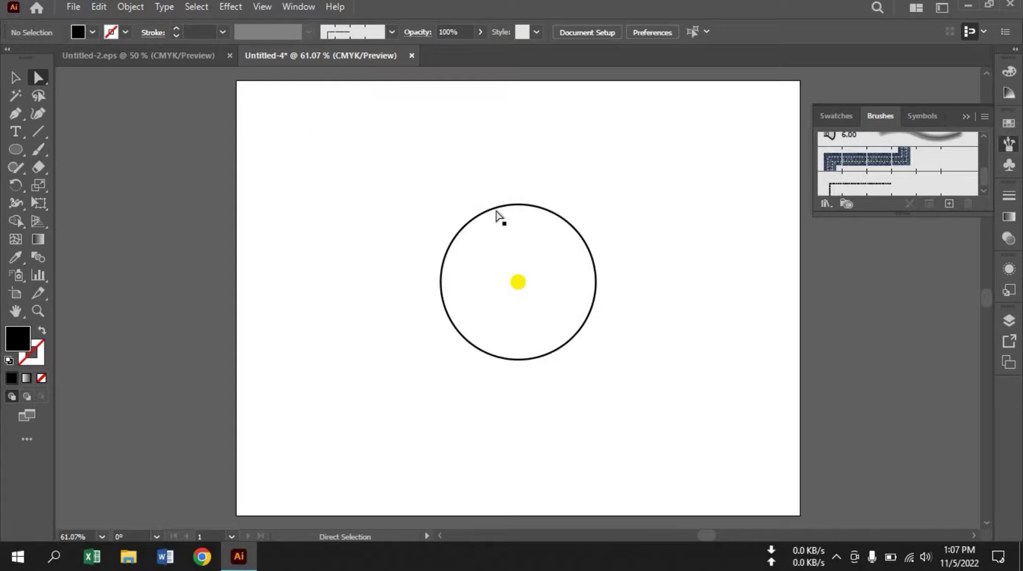
pyautogui.moveTo(499, 164)
pyautogui.mouseDown()
pyautogui.moveTo(542, 232)
pyautogui.moveTo(539, 222)
pyautogui.mouseUp()
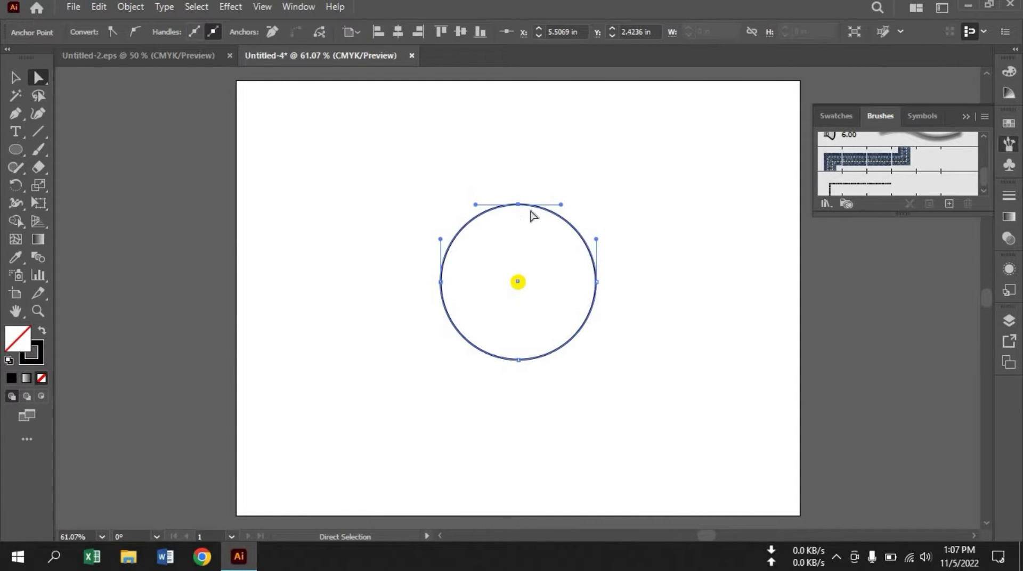
pyautogui.press('Delete')
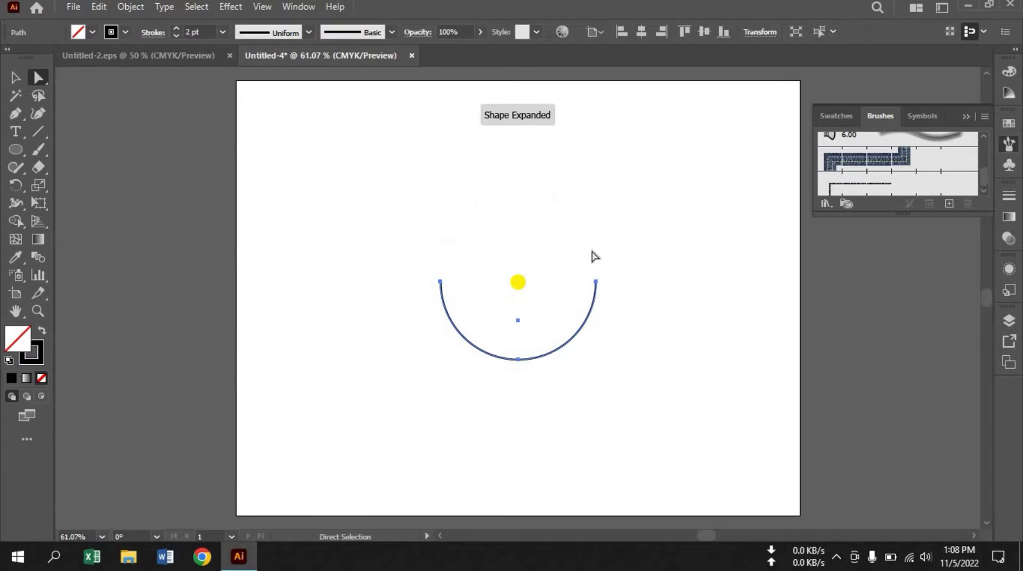
pyautogui.moveTo(576, 263); pyautogui.dragTo(615, 314)
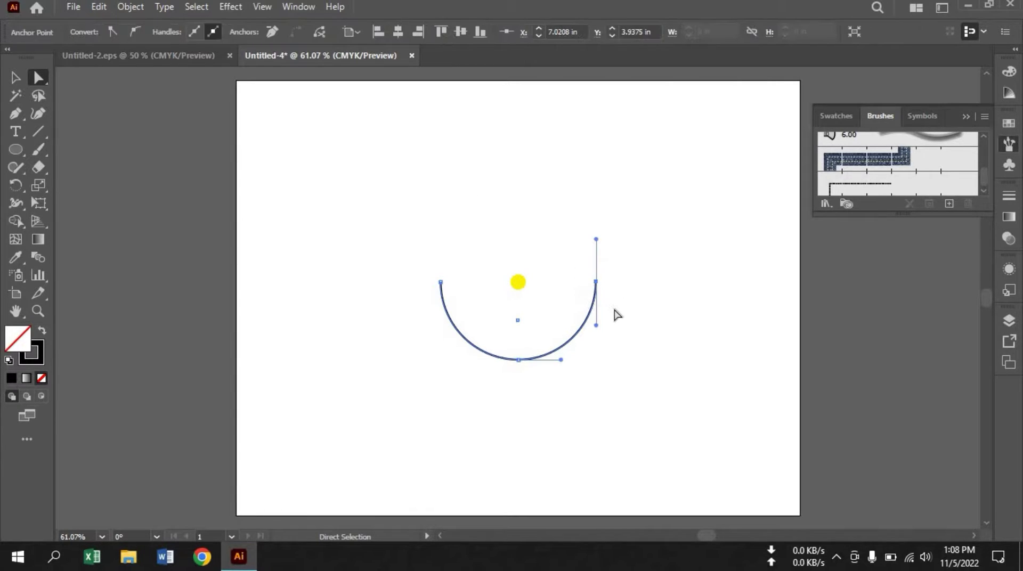
pyautogui.press('Delete')
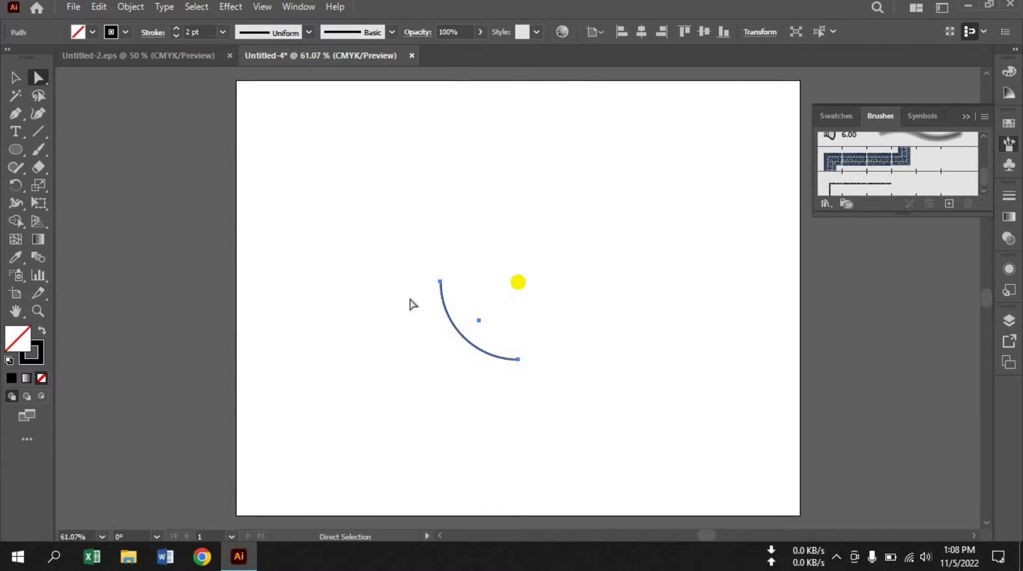
pyautogui.click(14, 79)
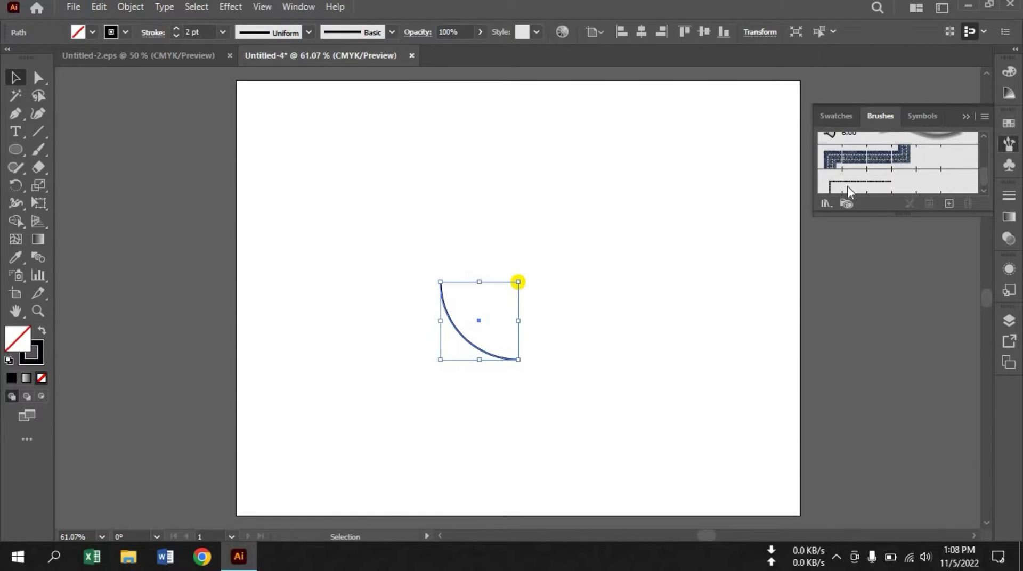
# - Stroke the arc with the text pattern brush using Width Profile 4
pyautogui.click(879, 186)
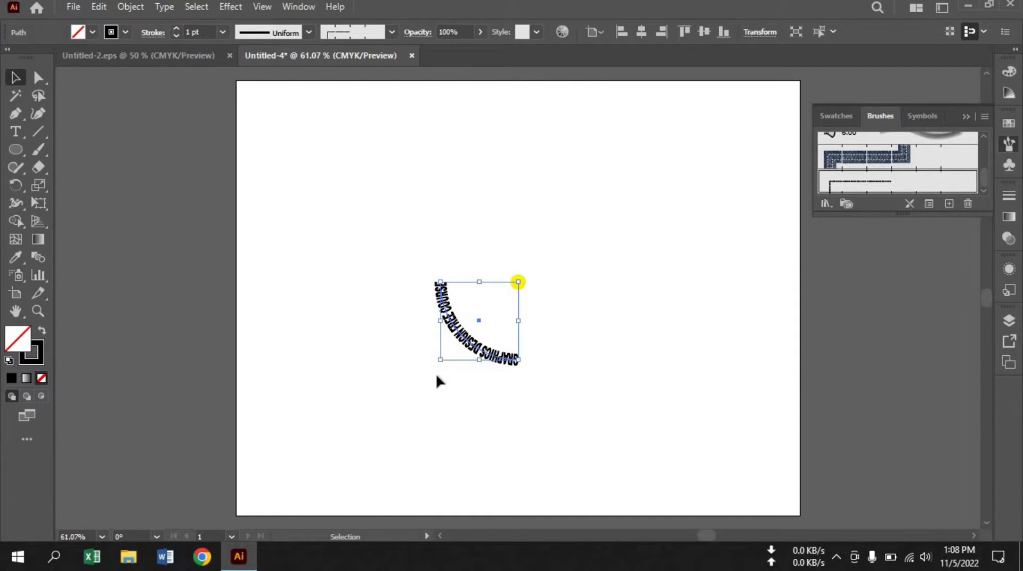
pyautogui.click(308, 33)
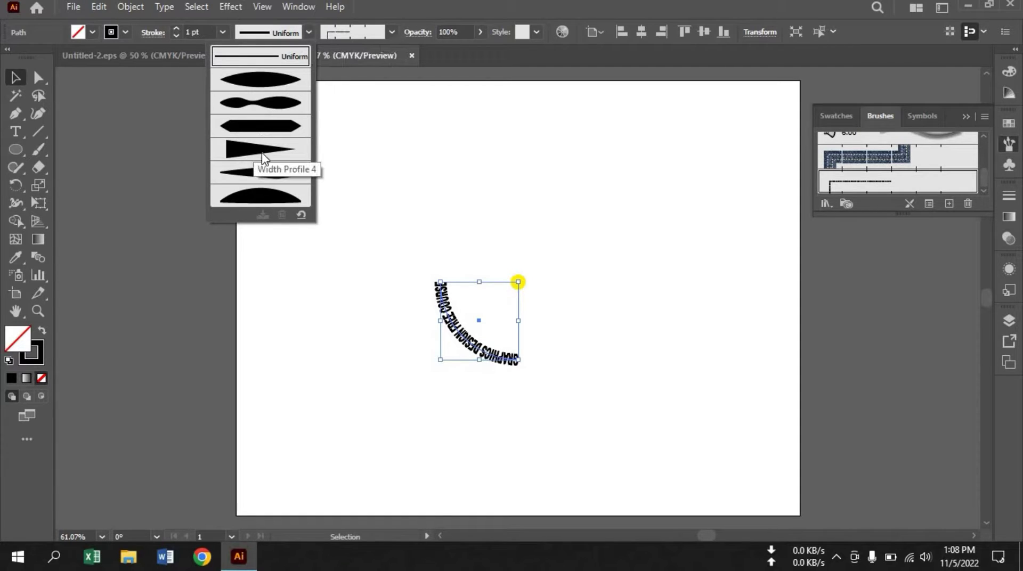
pyautogui.click(261, 155)
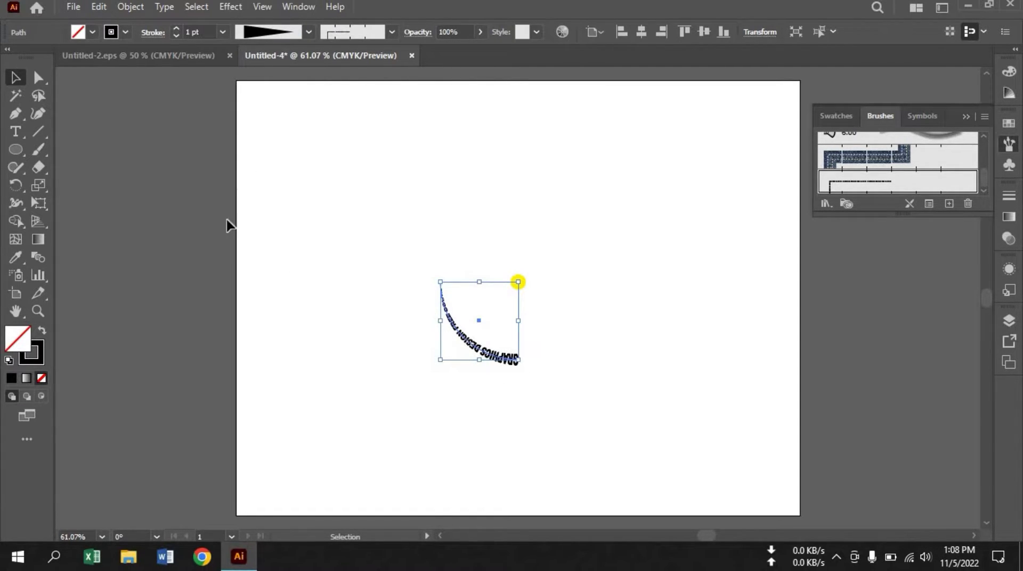
pyautogui.click(15, 182)
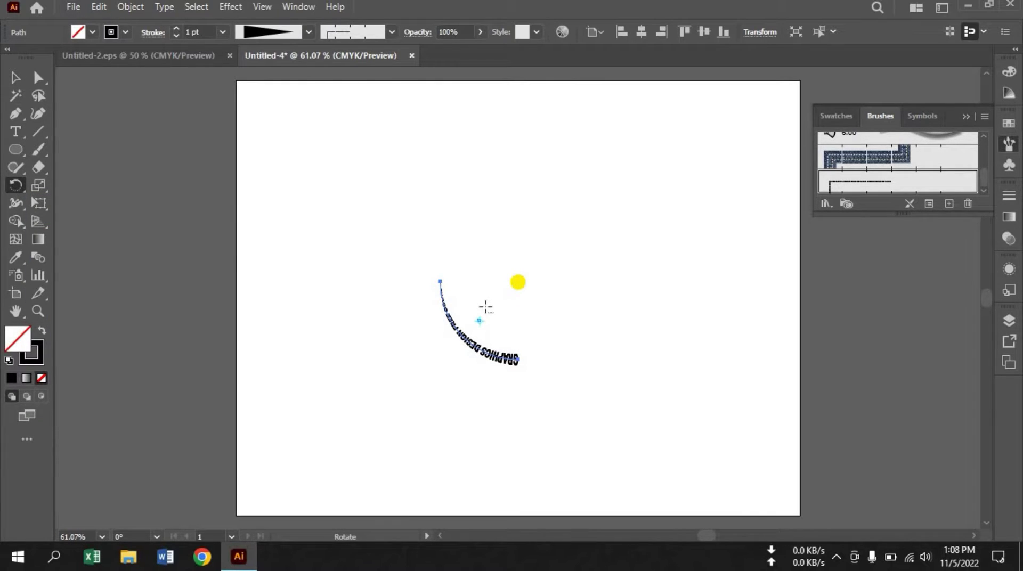
# - Make rotated copies of the text arc around the circle centre to close the ring
pyautogui.keyDown('alt'); pyautogui.click(517, 282); pyautogui.keyUp('alt')
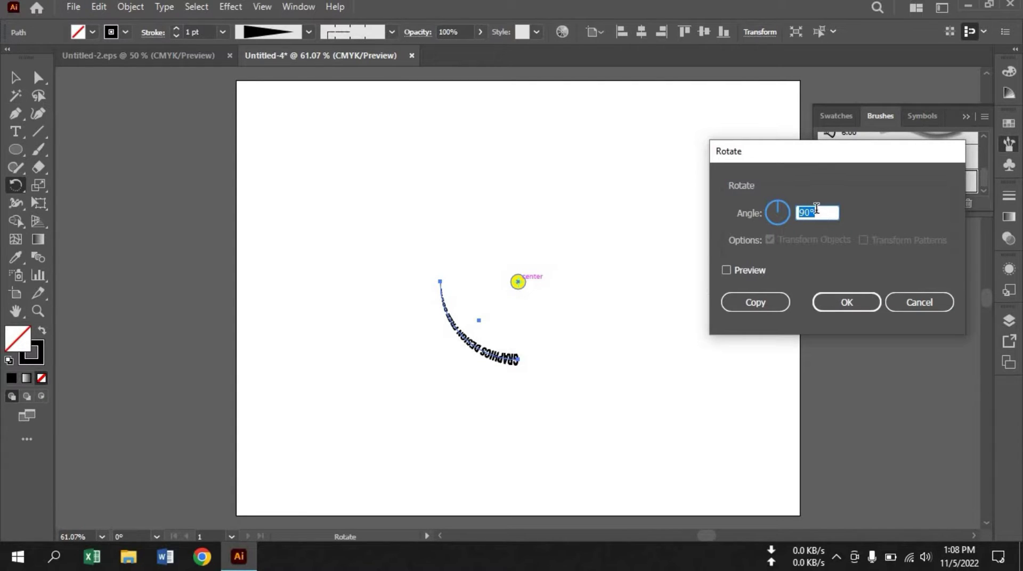
pyautogui.write('3')
pyautogui.write('60/4')
pyautogui.click(774, 301)
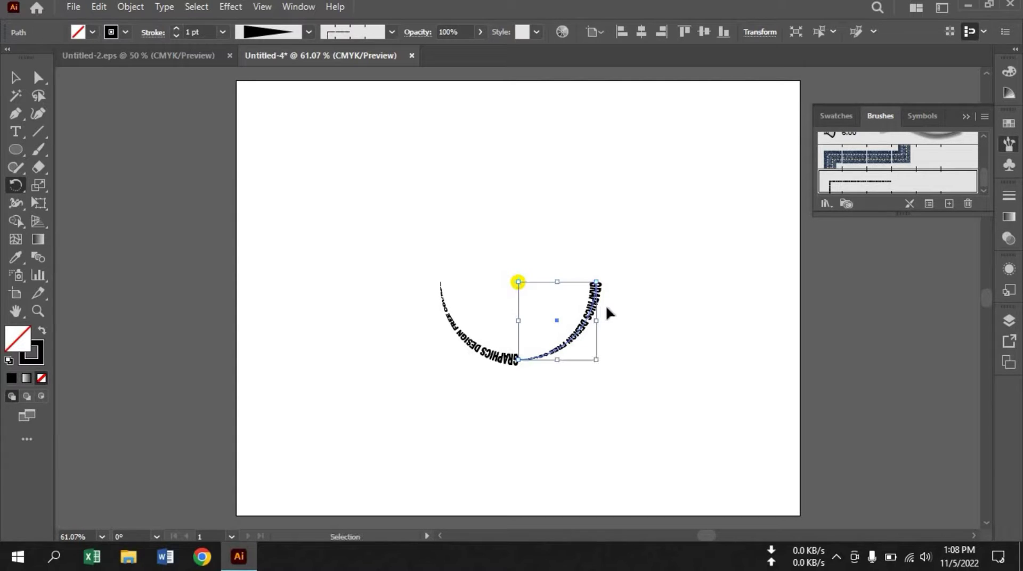
pyautogui.hotkey('ctrl', 'd')
pyautogui.hotkey('ctrl', 'd')
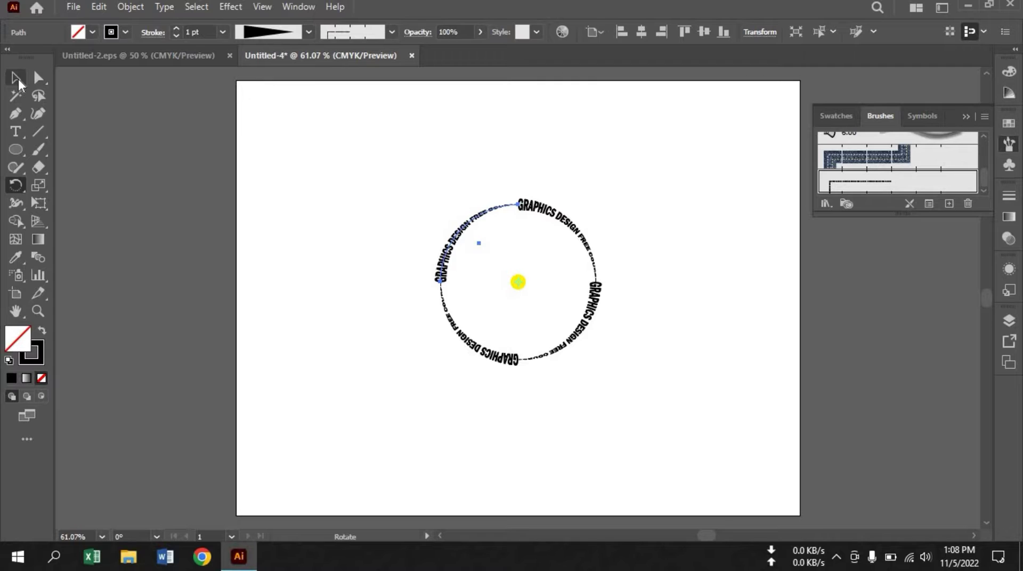
# - Select all four arcs and expand their appearance into shapes
pyautogui.click(18, 80)
pyautogui.moveTo(430, 162); pyautogui.dragTo(623, 365)
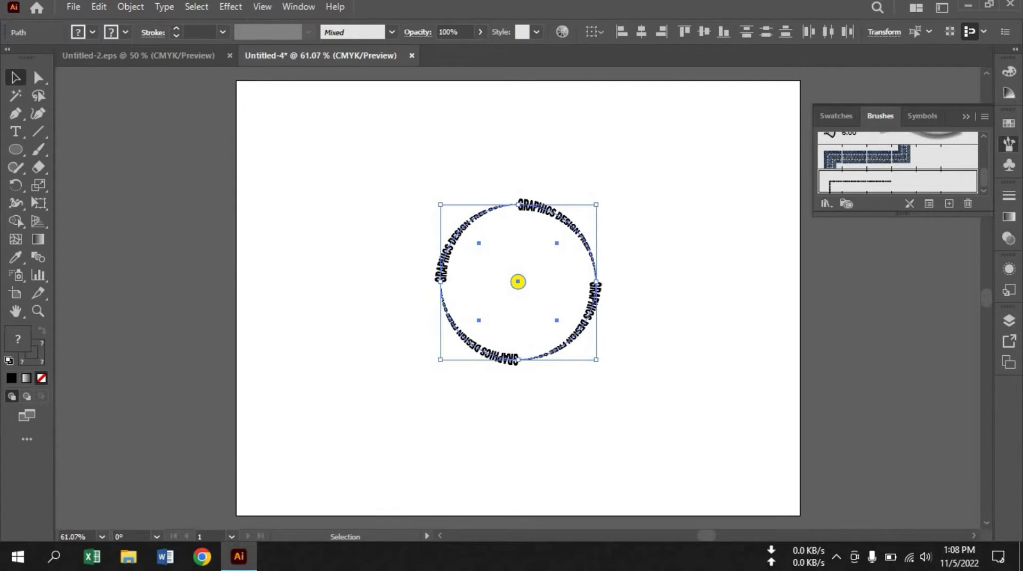
pyautogui.click(130, 7)
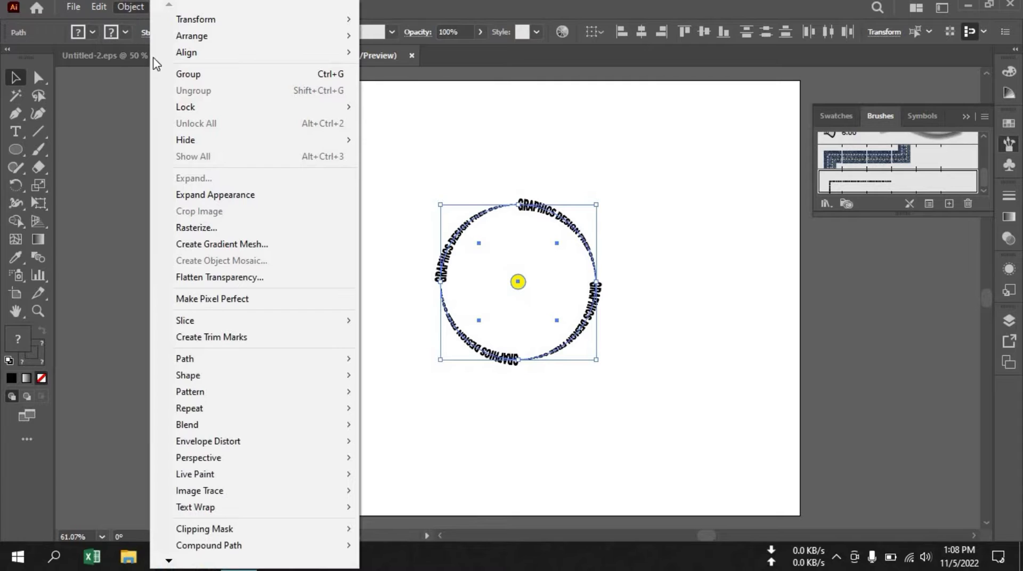
pyautogui.click(262, 195)
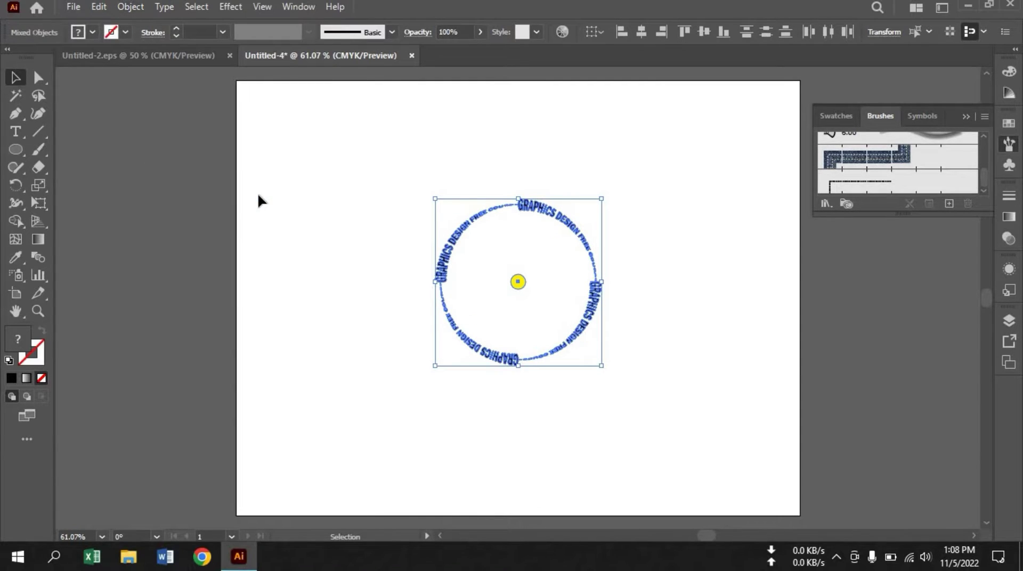
# - Fill the upper-left text quarter with yellow
pyautogui.click(340, 235)
pyautogui.click(453, 243)
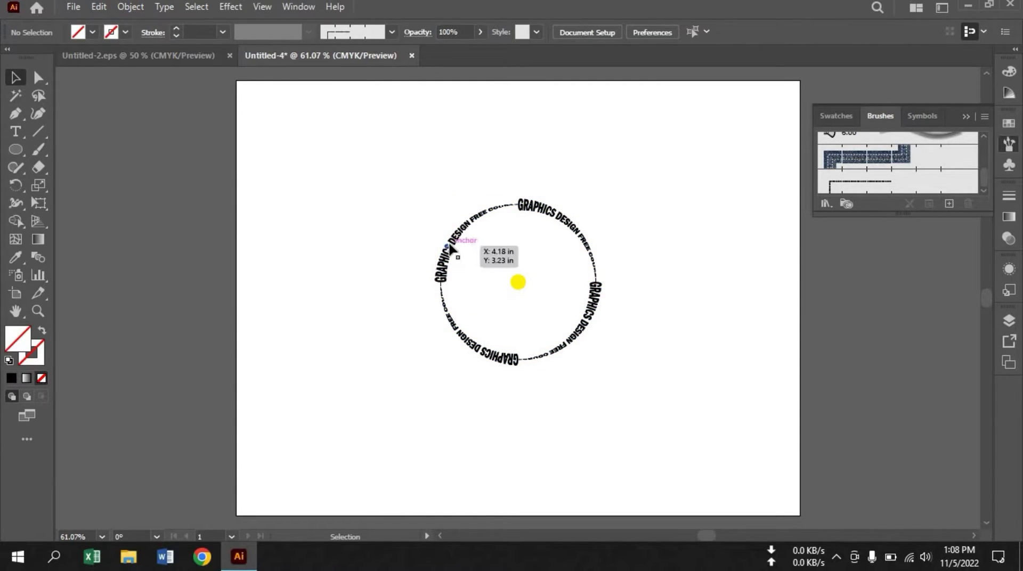
pyautogui.click(92, 32)
pyautogui.click(62, 57)
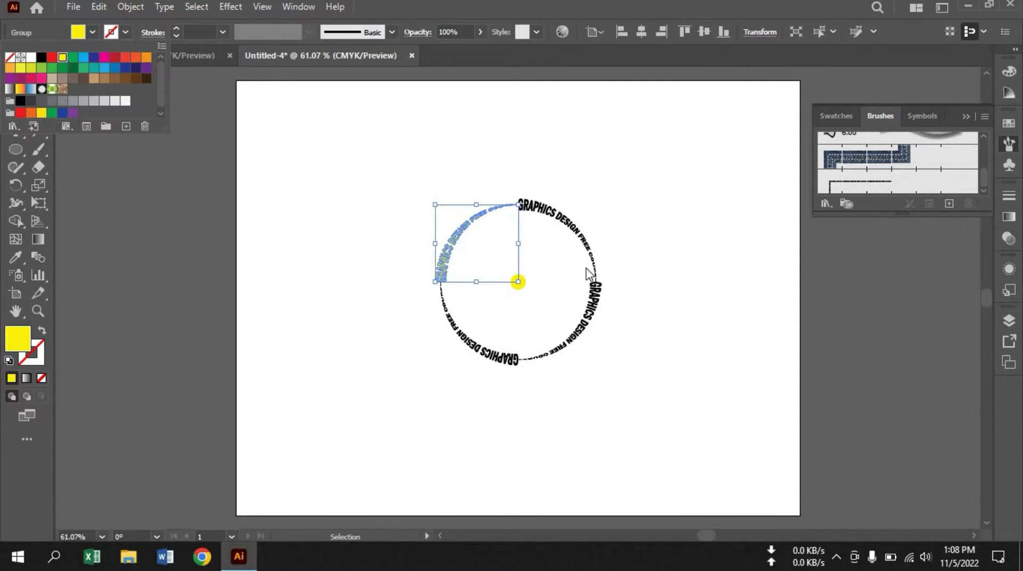
pyautogui.doubleClick(522, 210)
pyautogui.click(348, 145)
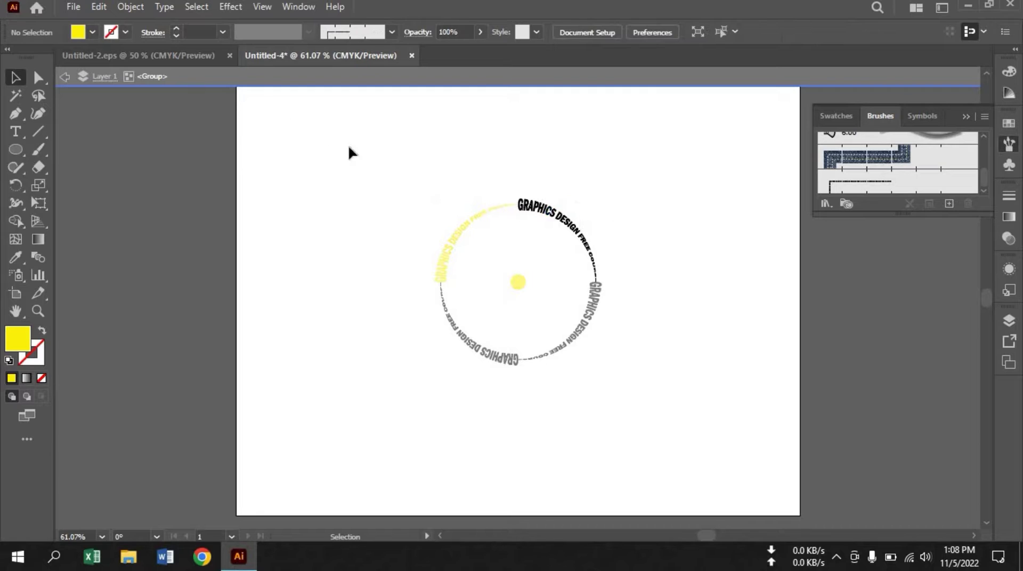
pyautogui.doubleClick(747, 304)
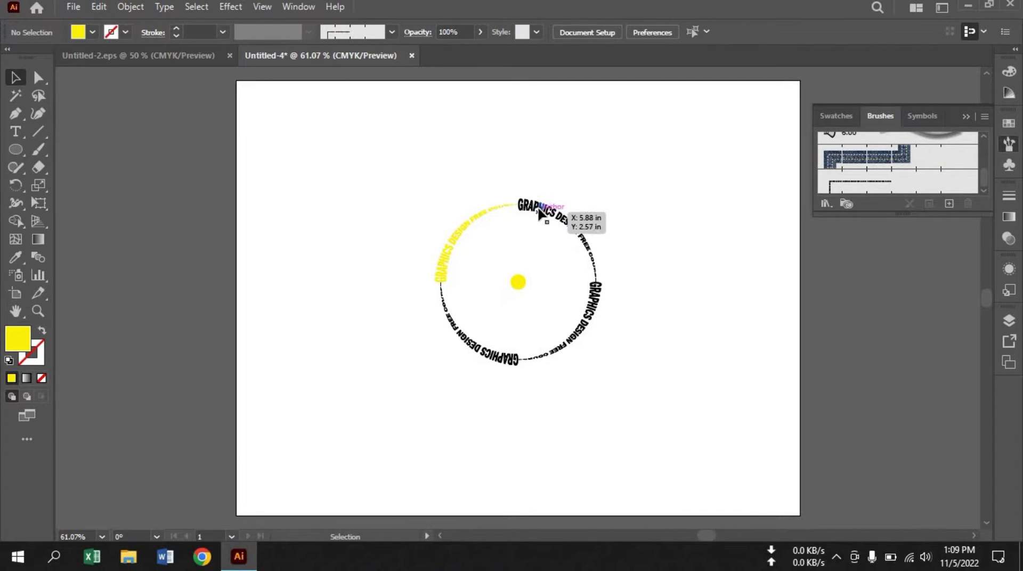
# - Colour the upper-right quarter orange and the lower-left quarter light blue
pyautogui.click(536, 214)
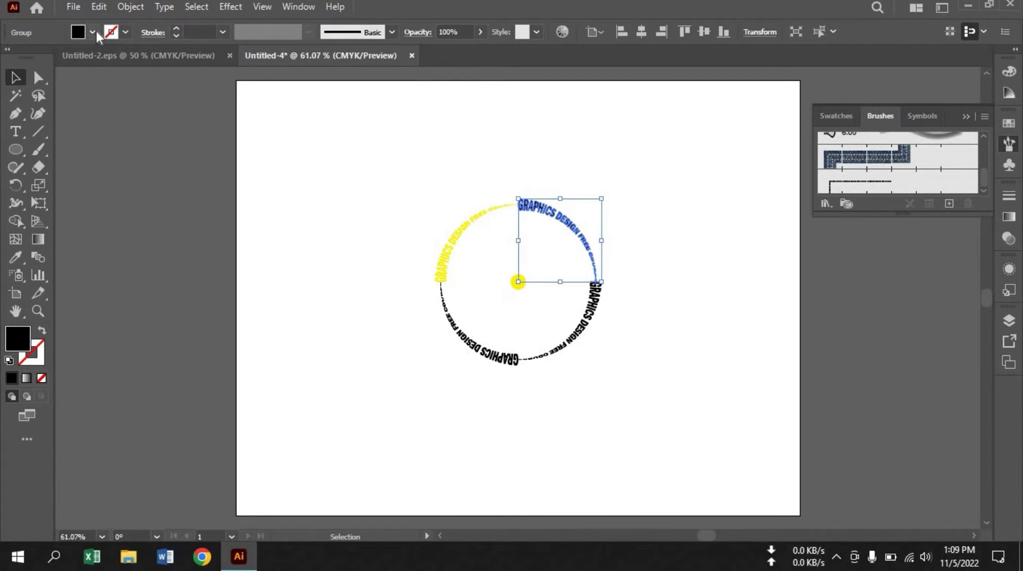
pyautogui.click(94, 31)
pyautogui.click(147, 57)
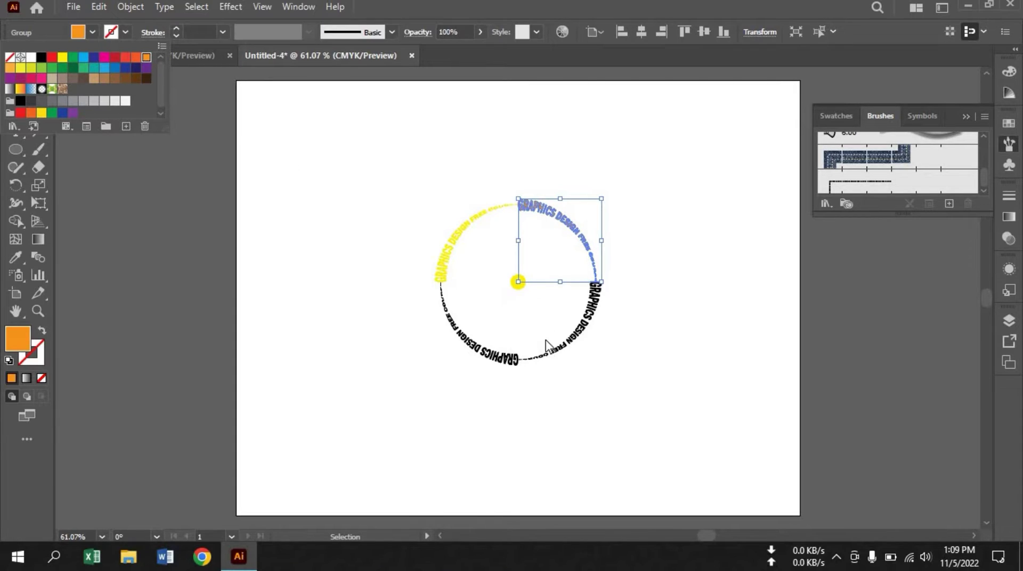
pyautogui.click(497, 365)
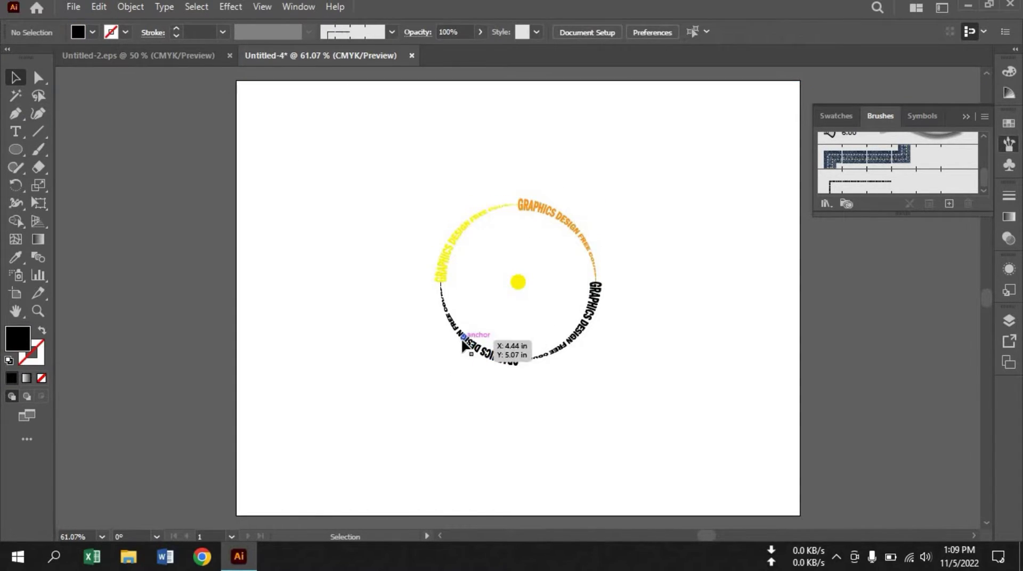
pyautogui.click(476, 349)
pyautogui.click(92, 33)
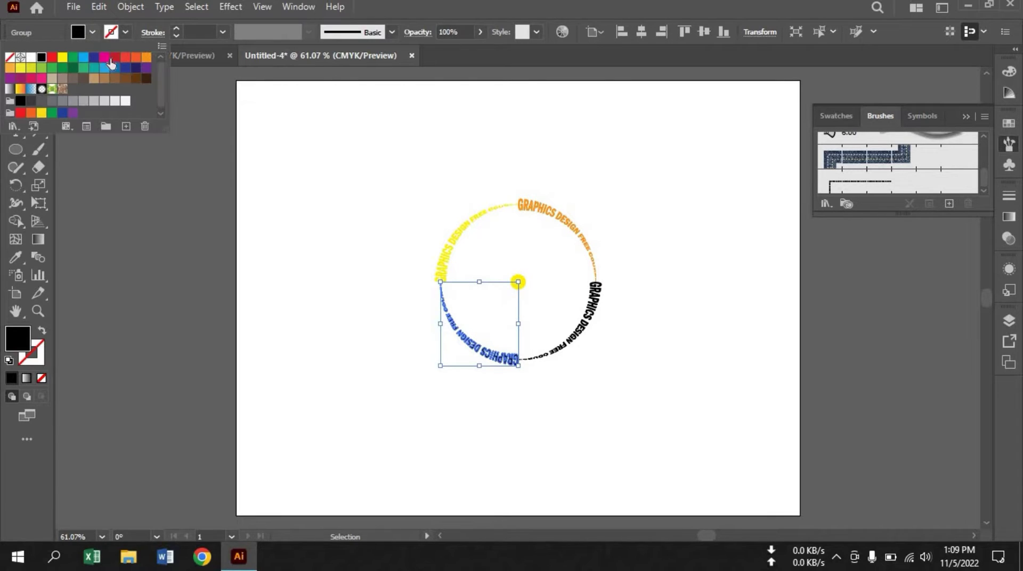
pyautogui.click(83, 58)
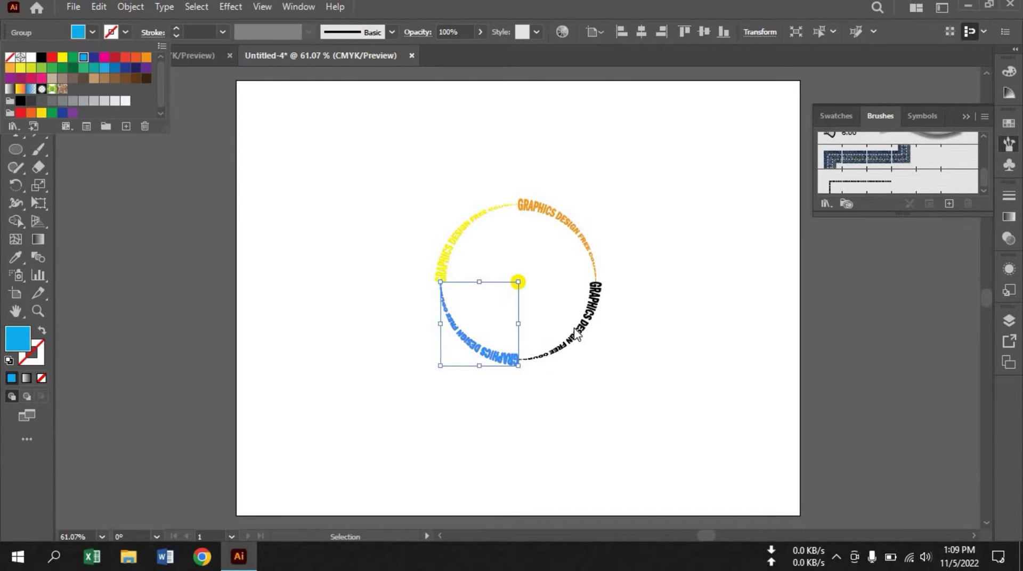
# - Make the lower-right quarter light grey, delete the yellow centre dot, and select the ring
pyautogui.click(591, 317)
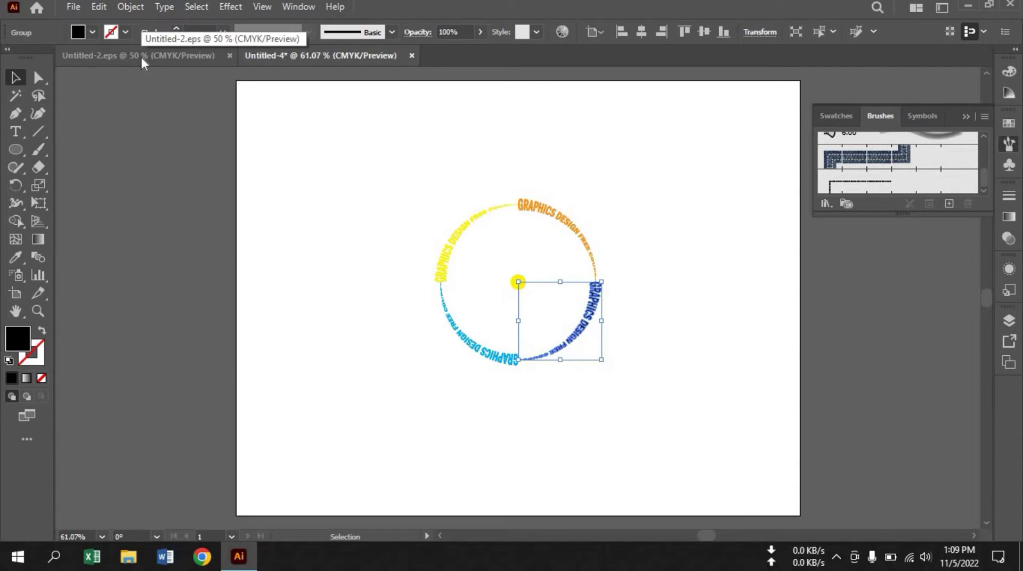
pyautogui.click(92, 32)
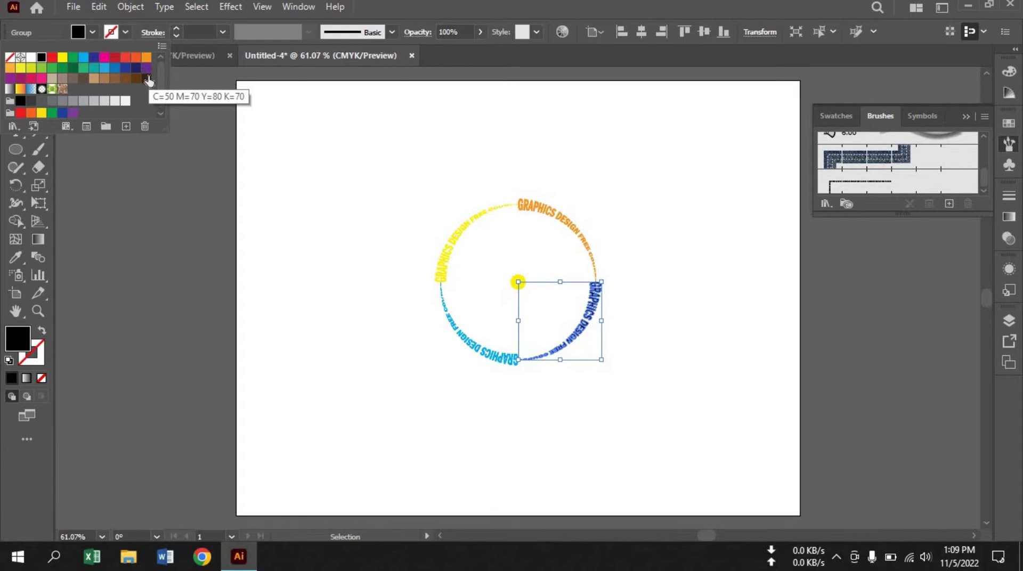
pyautogui.click(84, 101)
pyautogui.click(630, 393)
pyautogui.click(567, 398)
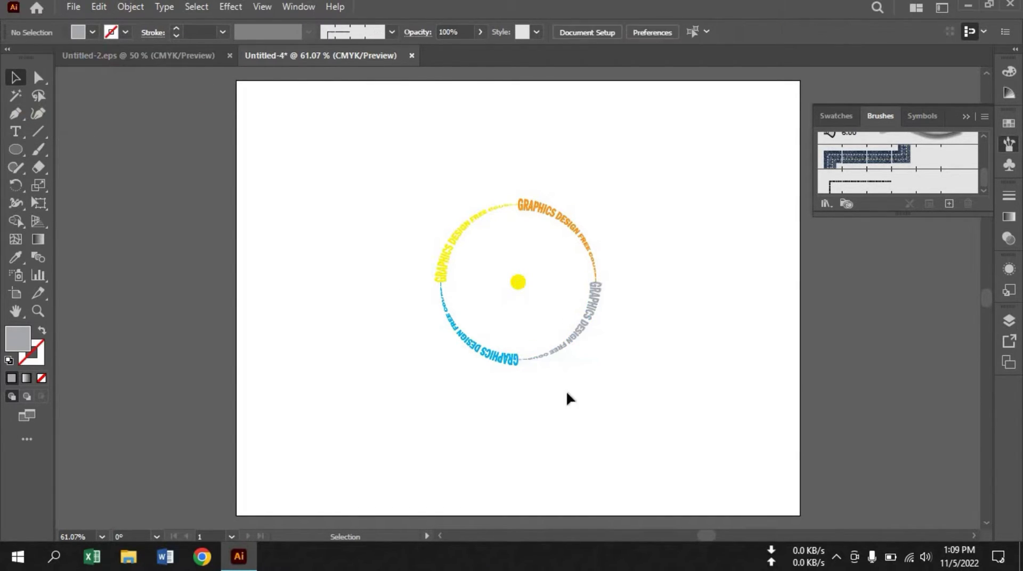
pyautogui.moveTo(389, 178); pyautogui.dragTo(363, 195)
pyautogui.click(518, 284)
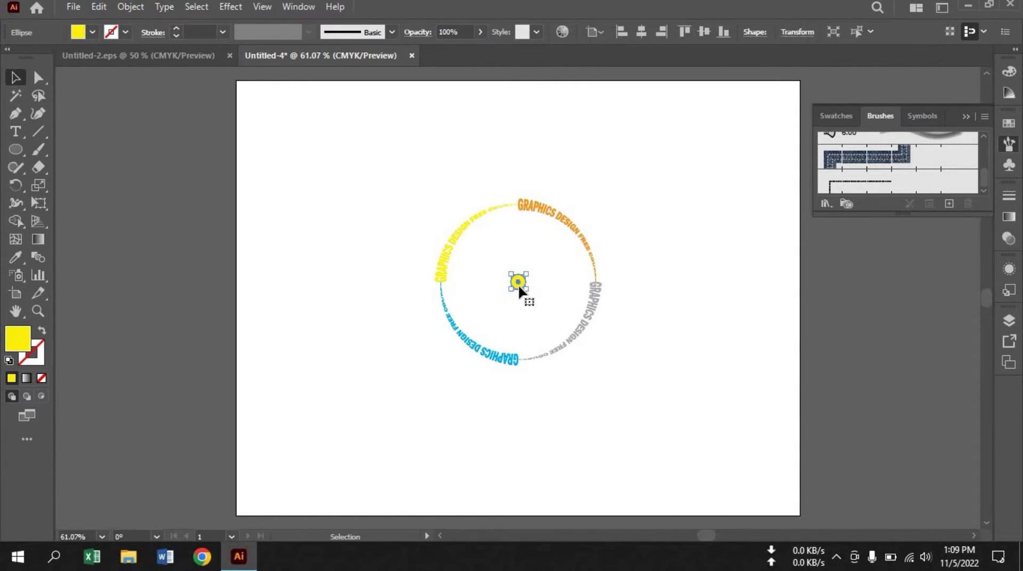
pyautogui.press('Delete')
pyautogui.moveTo(427, 184); pyautogui.dragTo(554, 306)
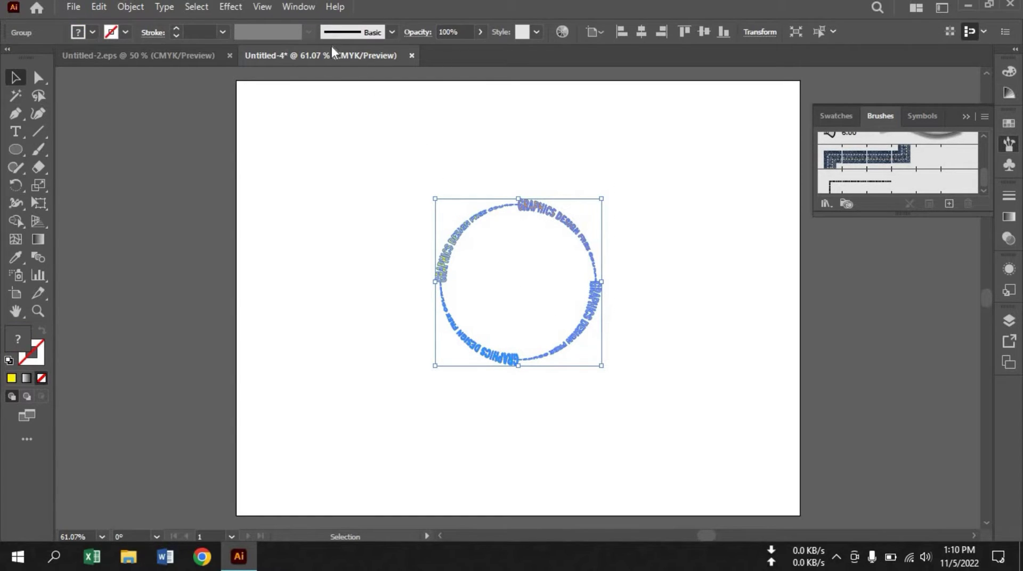
# - Add a Transform effect to the ring with 80% horizontal and vertical scale
pyautogui.click(236, 7)
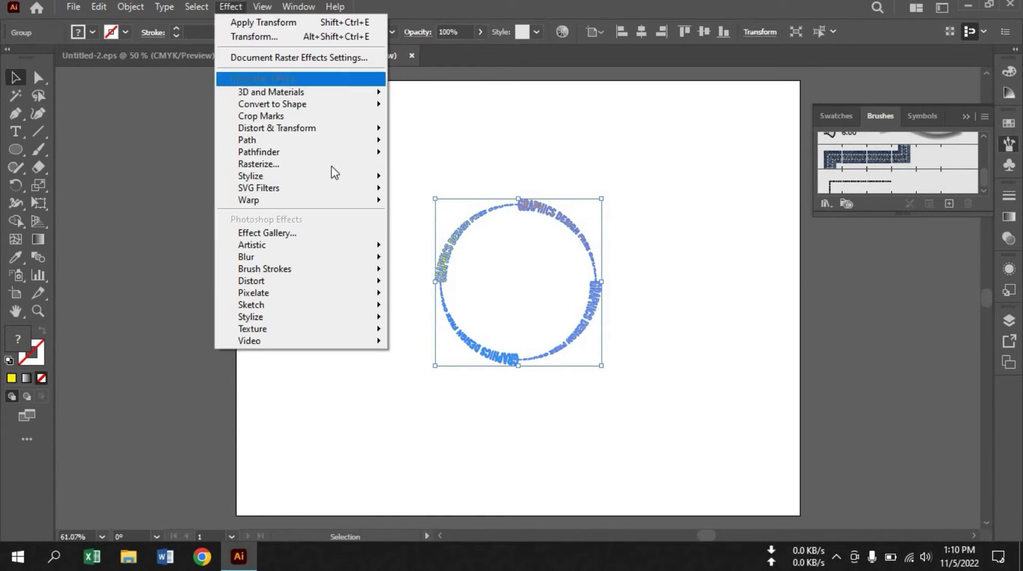
pyautogui.moveTo(277, 128)
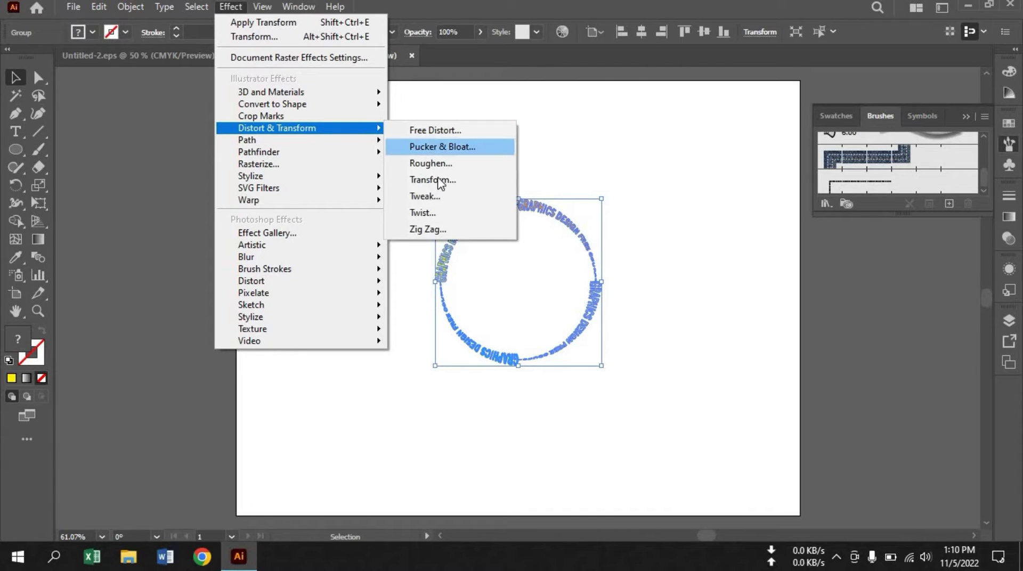
pyautogui.click(456, 184)
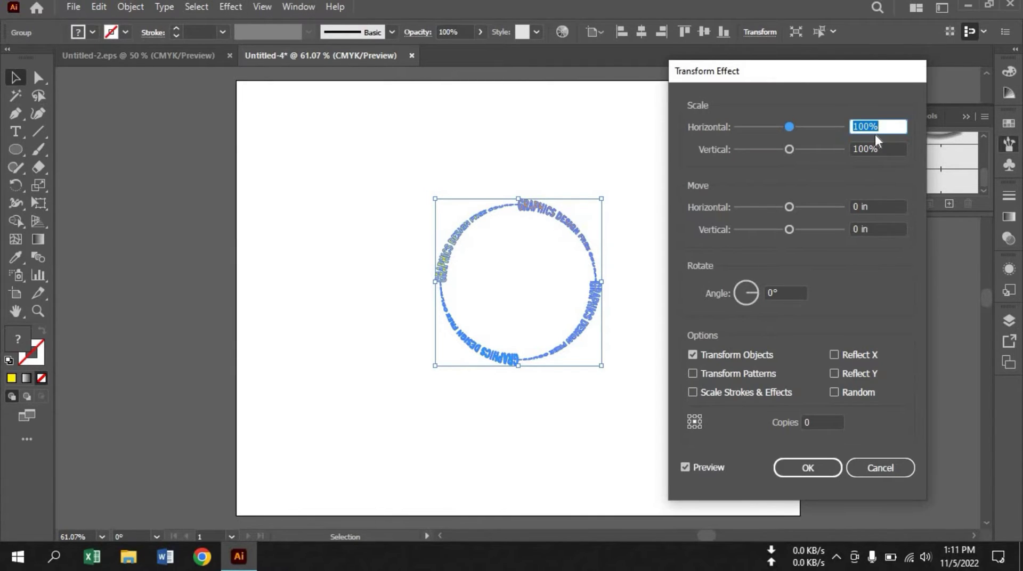
pyautogui.write('80')
pyautogui.press('Tab')
pyautogui.write('8')
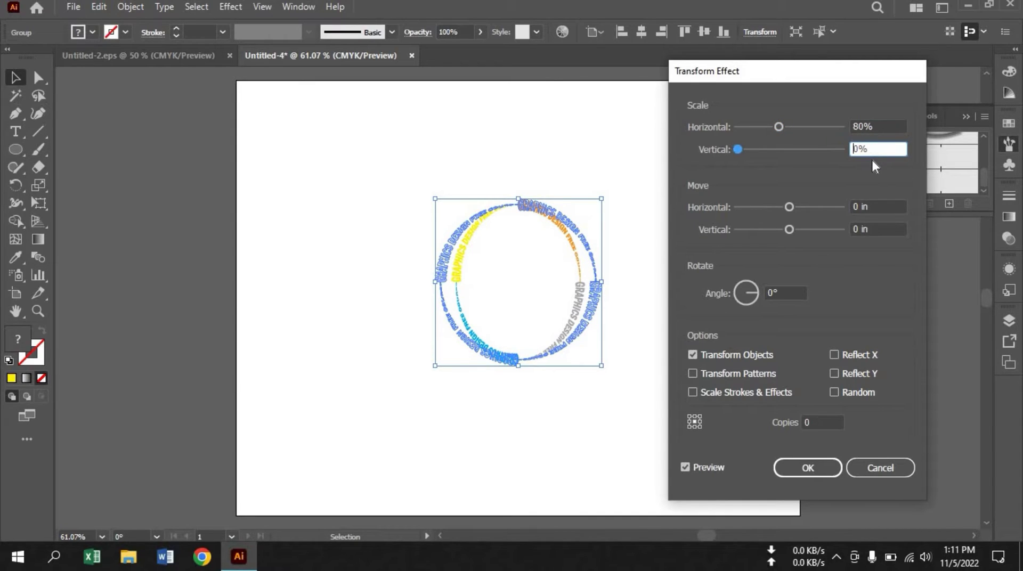
pyautogui.write('0')
# - Set the Transform effect to 24 copies rotated 16° and apply it
pyautogui.click(818, 421)
pyautogui.press('Up')
pyautogui.press('Up')
pyautogui.press('Up')
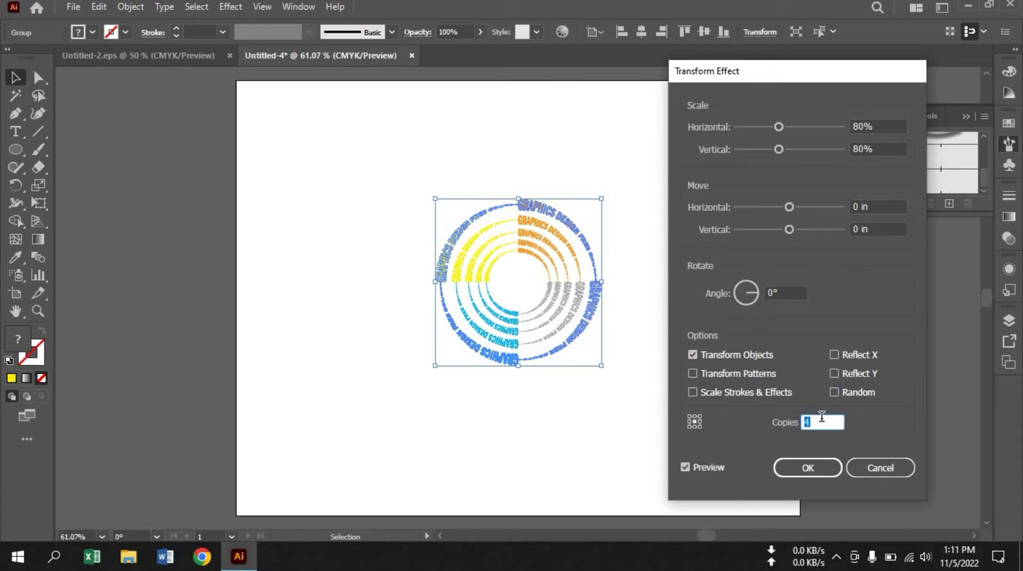
pyautogui.press('Up')
pyautogui.press('Up')
pyautogui.press('Up')
pyautogui.press('Up')
pyautogui.press('Up')
pyautogui.press('Up')
pyautogui.press('Up')
pyautogui.press('Up')
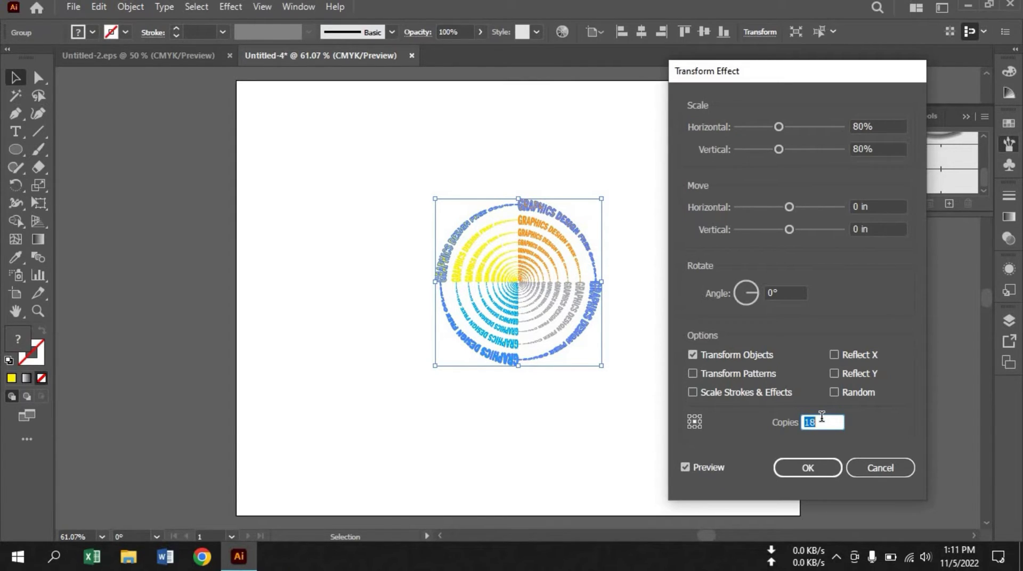
pyautogui.write('24')
pyautogui.click(782, 292)
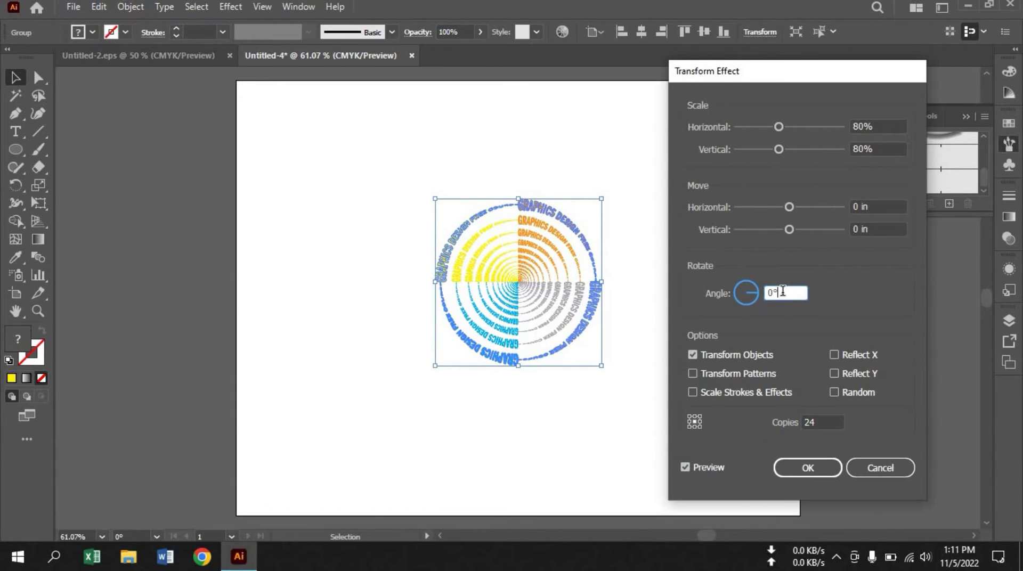
pyautogui.press('Up')
pyautogui.press('Up')
pyautogui.press('Up')
pyautogui.press('Up')
pyautogui.press('Up')
pyautogui.press('Up')
pyautogui.press('Up')
pyautogui.press('Up')
pyautogui.press('Up')
pyautogui.press('Up')
pyautogui.press('Up')
pyautogui.press('Up')
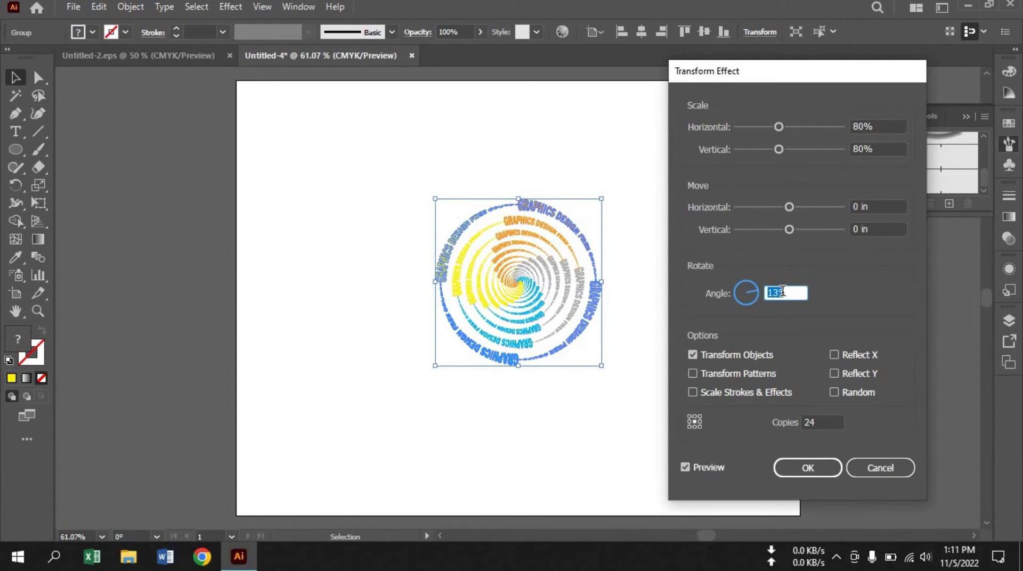
pyautogui.press('Up')
pyautogui.press('Up')
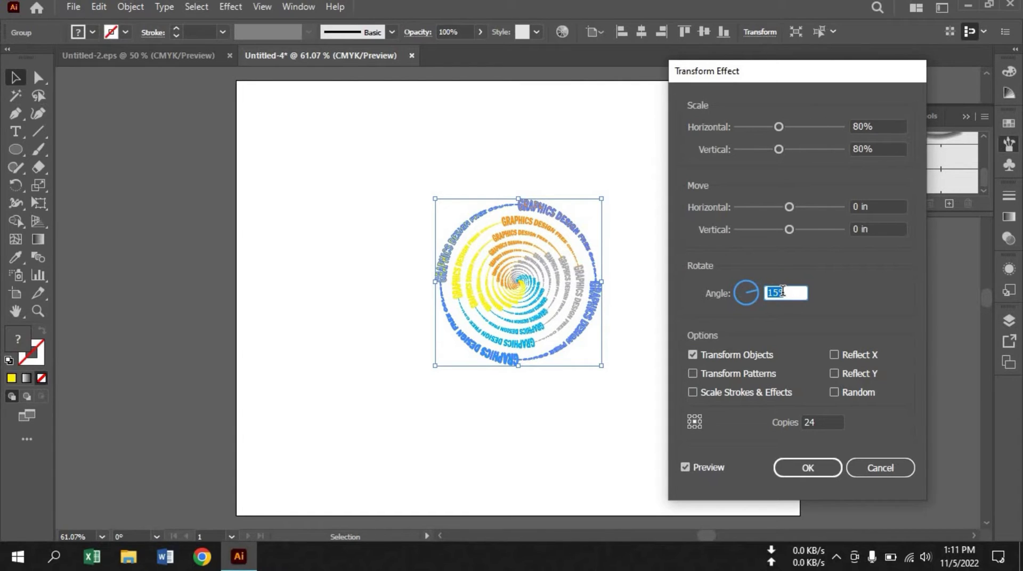
pyautogui.press('Up')
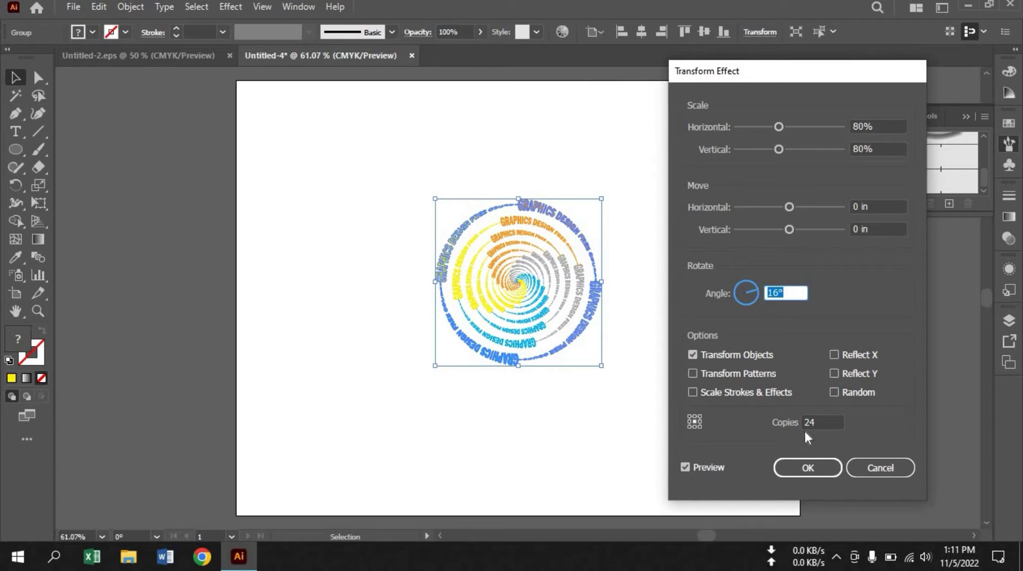
pyautogui.click(808, 467)
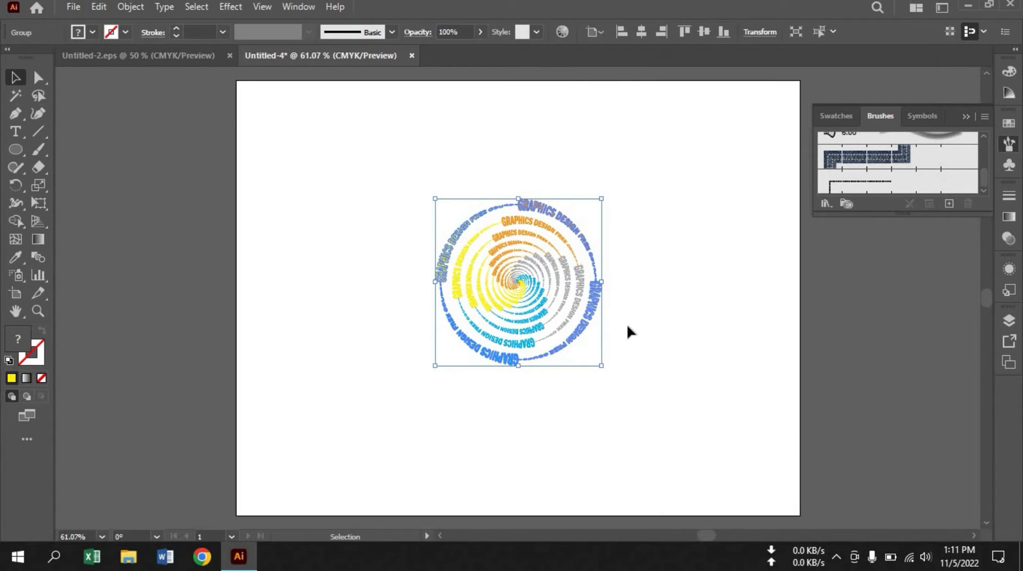
# - Expand the spiral's transform effect and Shift+Alt-drag a corner to enlarge it
pyautogui.click(130, 7)
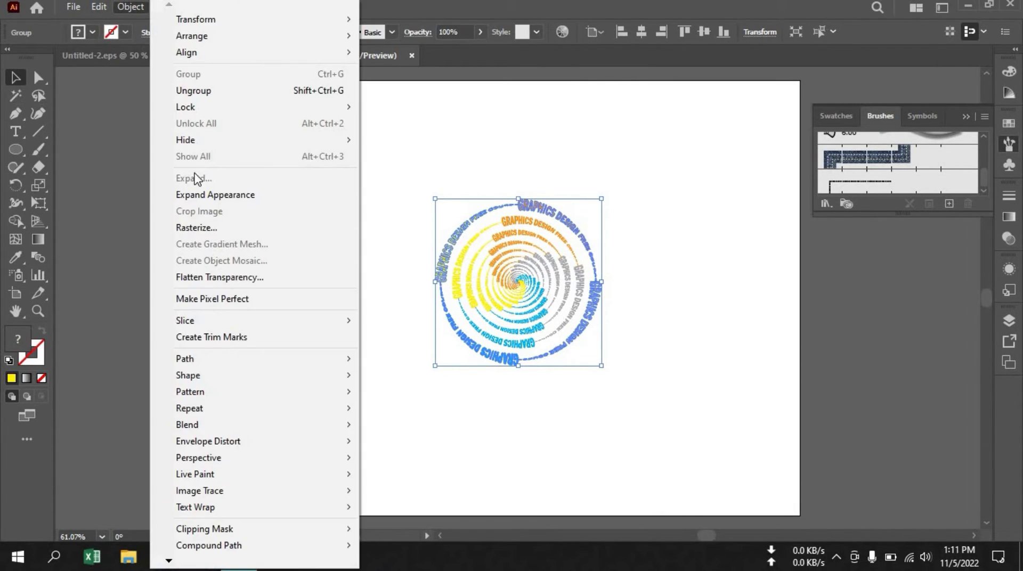
pyautogui.click(217, 191)
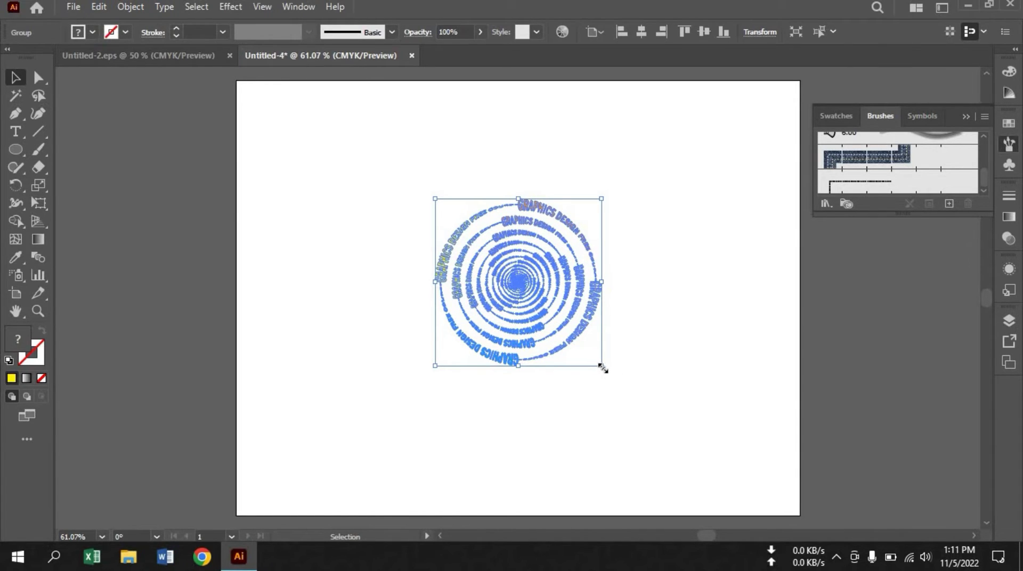
pyautogui.moveTo(602, 366); pyautogui.dragTo(640, 403)
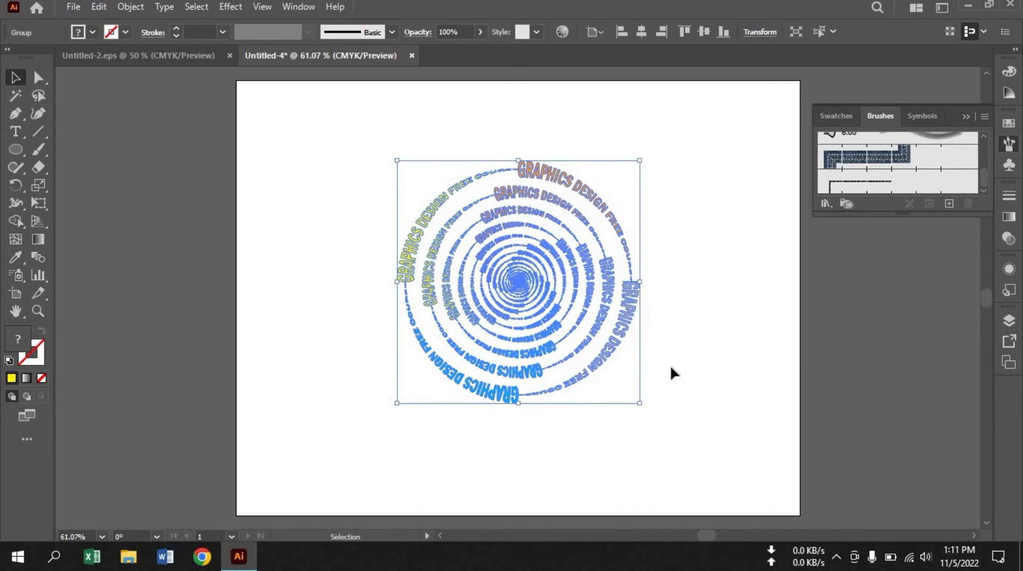
# - Free Distort the spiral by pulling its top-right corner down-left into a tilted ellipse
pyautogui.click(38, 205)
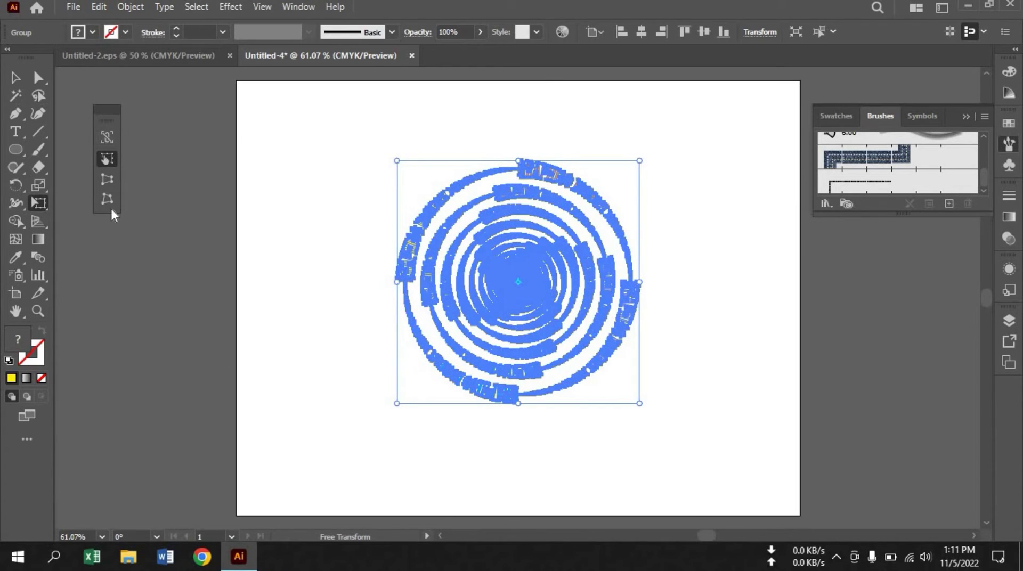
pyautogui.click(107, 199)
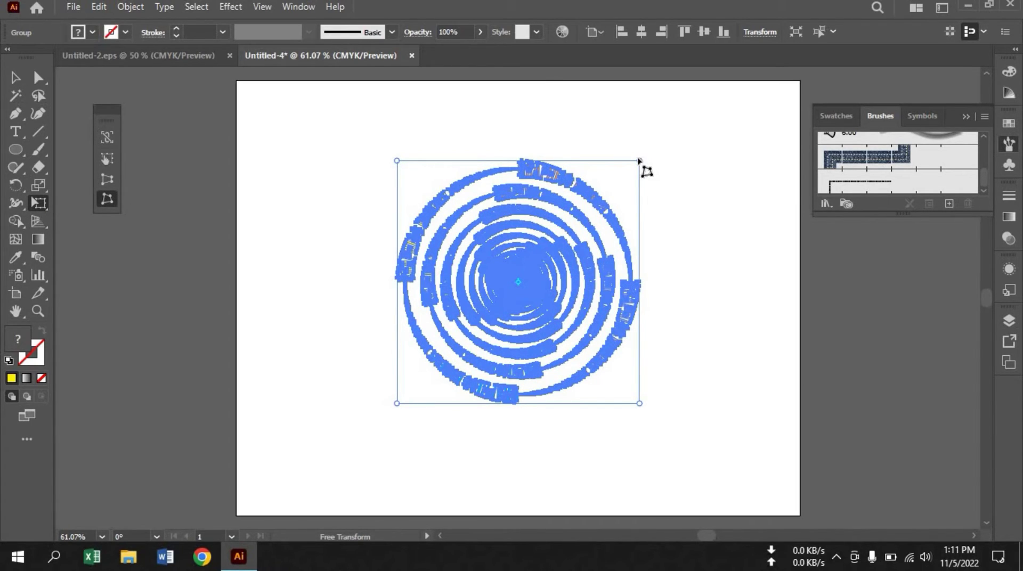
pyautogui.moveTo(639, 159); pyautogui.dragTo(612, 202)
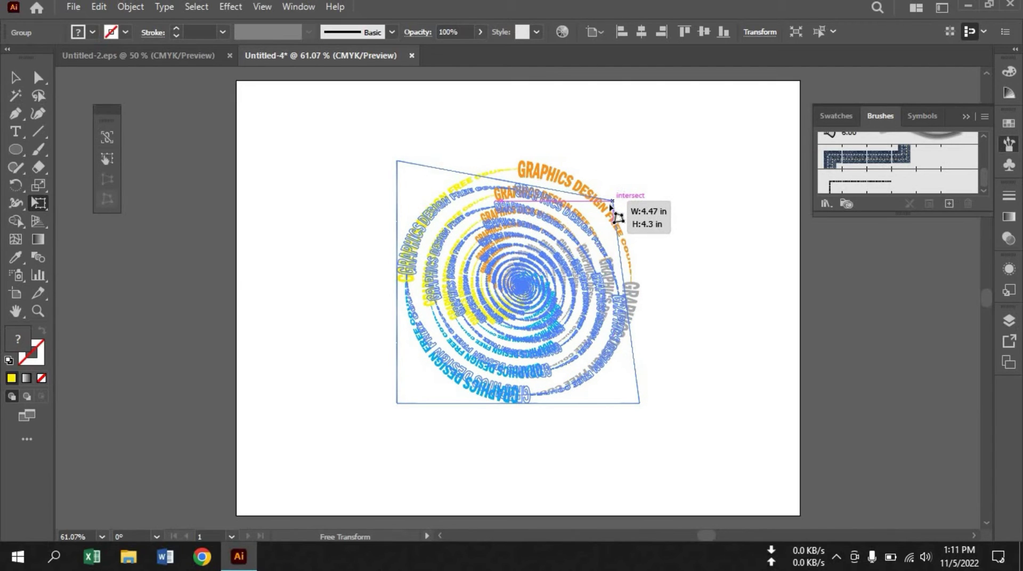
pyautogui.moveTo(611, 203); pyautogui.dragTo(596, 212)
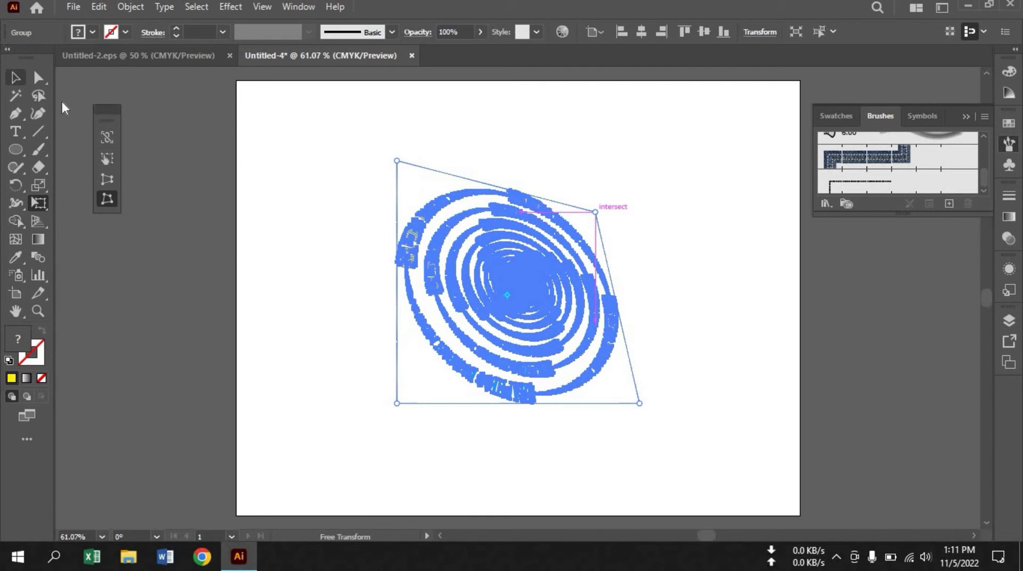
pyautogui.press('v')
pyautogui.click(664, 246)
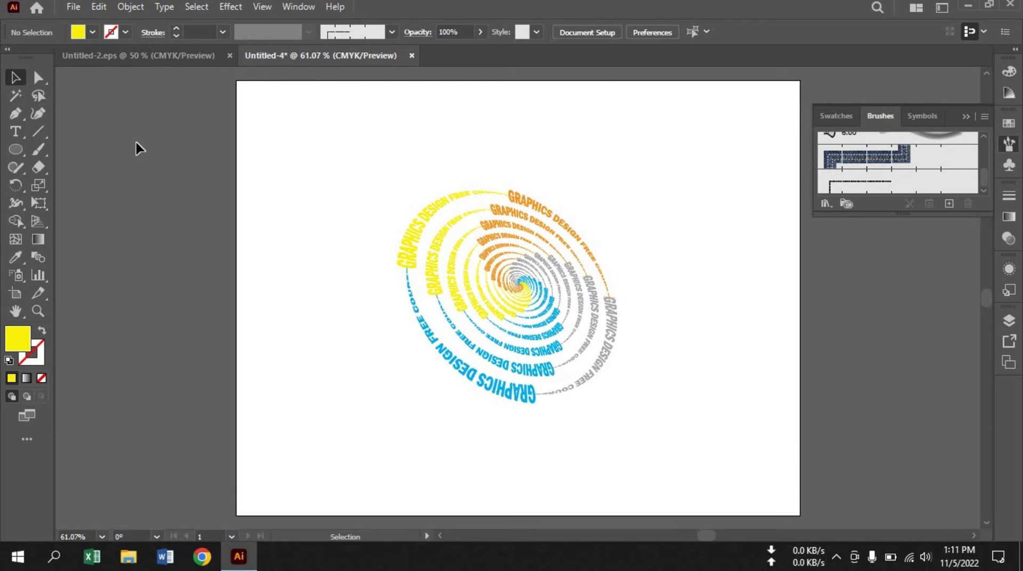
# - Draw a black-filled rectangle covering the whole artboard
pyautogui.rightClick(16, 148)
pyautogui.click(90, 148)
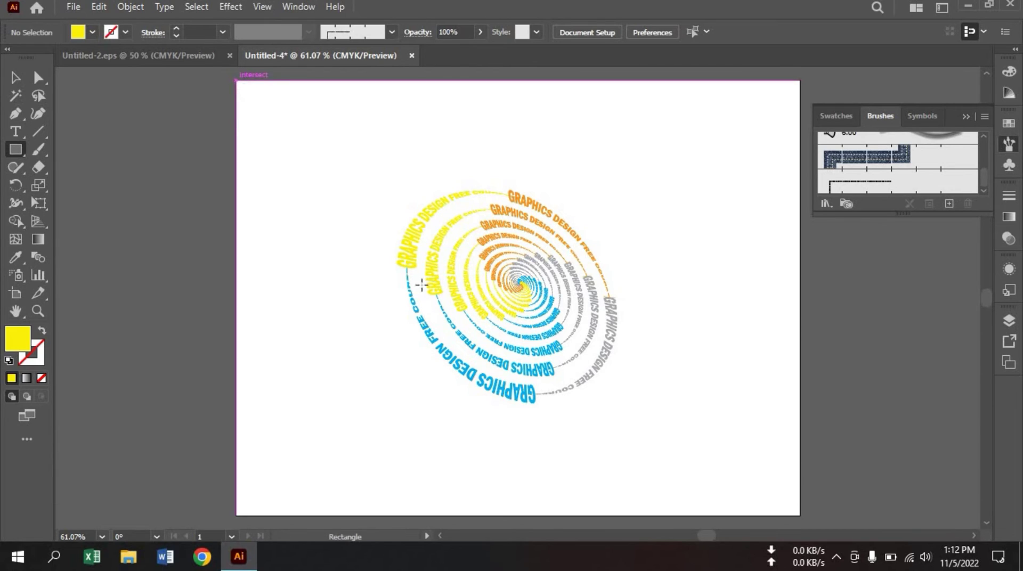
pyautogui.moveTo(238, 81); pyautogui.dragTo(800, 515)
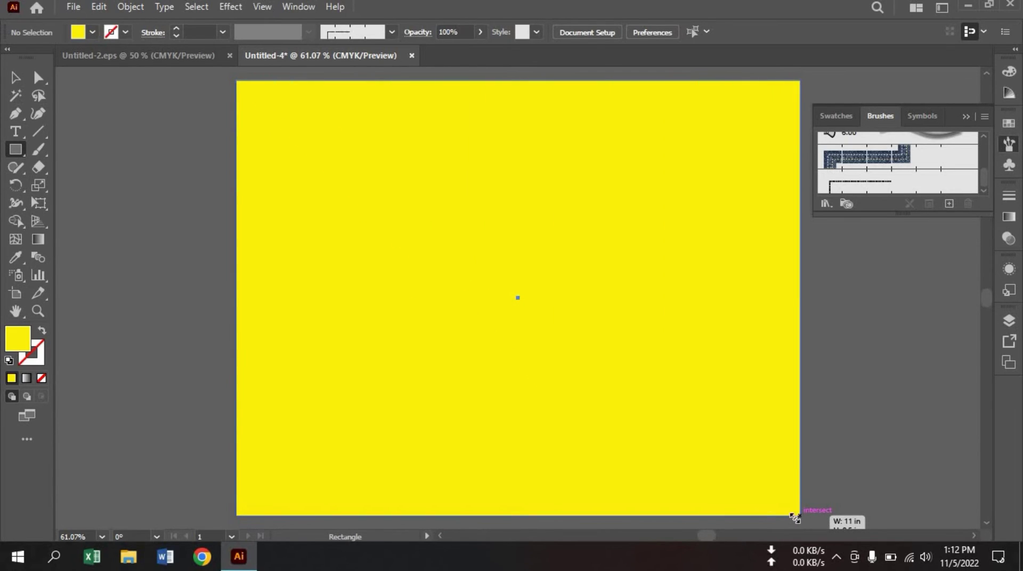
pyautogui.click(92, 33)
pyautogui.click(40, 58)
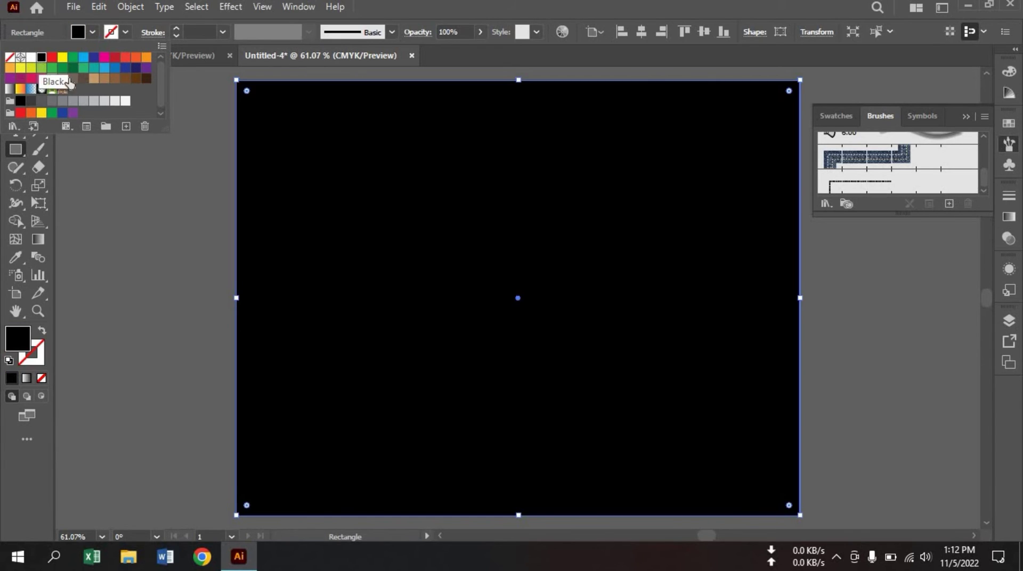
pyautogui.click(487, 245)
# - Send the black rectangle behind the spiral text
pyautogui.rightClick(461, 237)
pyautogui.moveTo(502, 465)
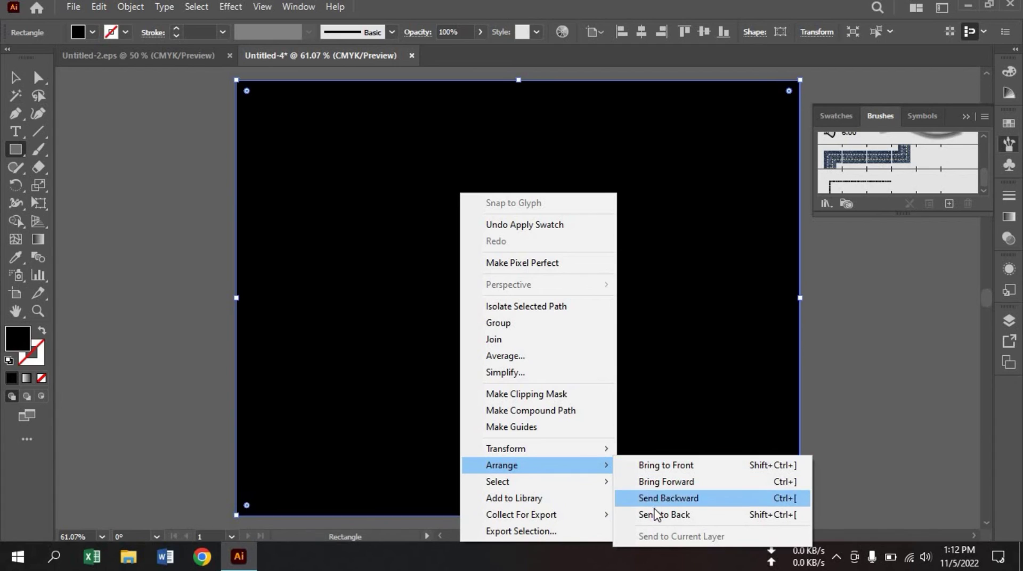
pyautogui.click(664, 515)
pyautogui.click(16, 79)
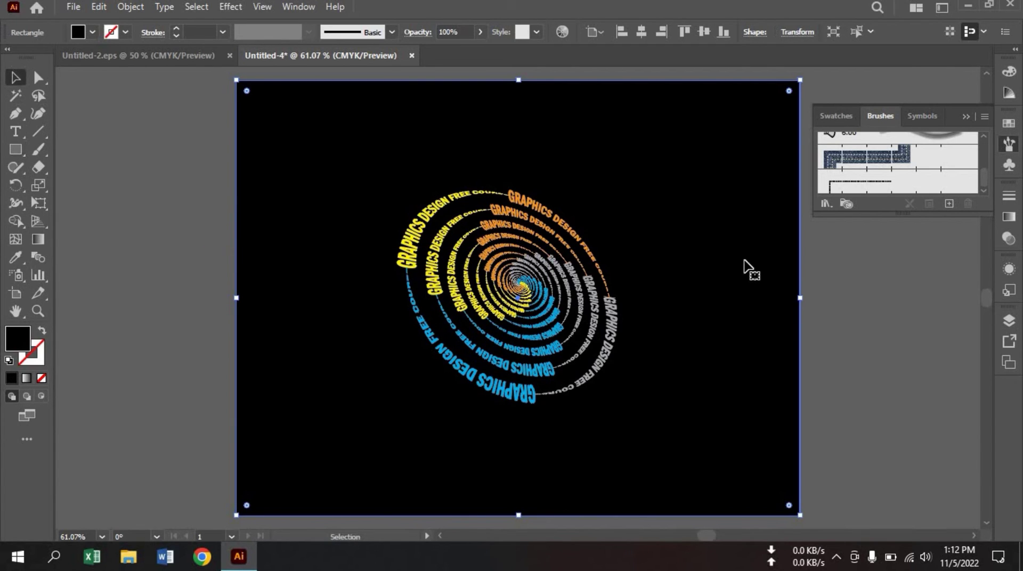
# - Select the whole spiral group and scale it up to fill more of the artboard
pyautogui.click(863, 295)
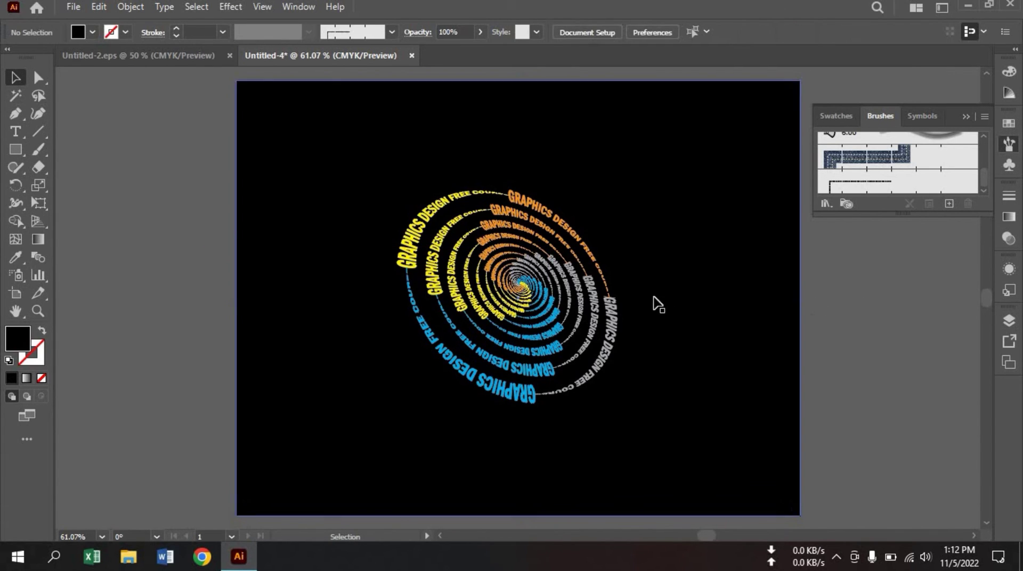
pyautogui.doubleClick(538, 297)
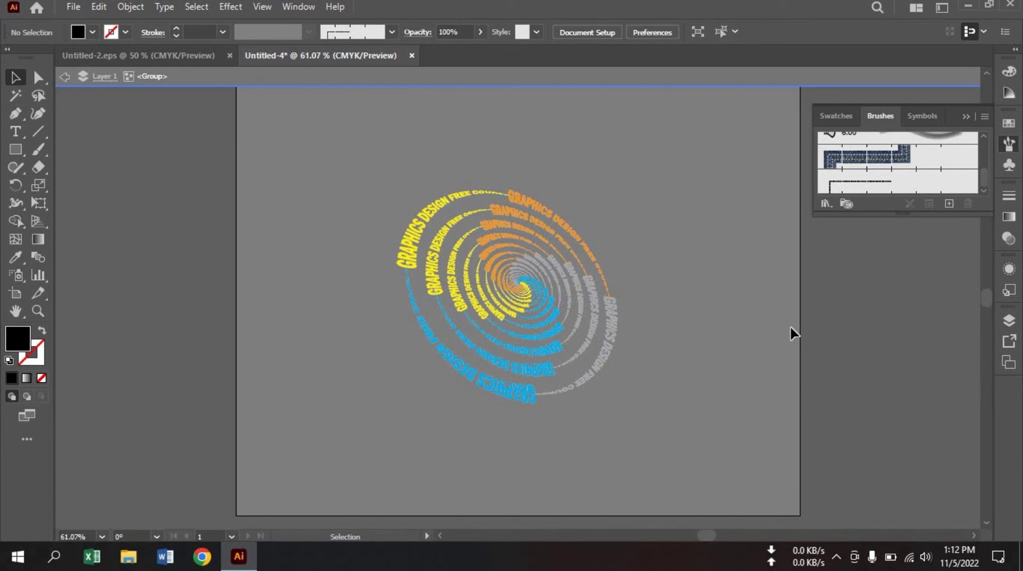
pyautogui.doubleClick(836, 330)
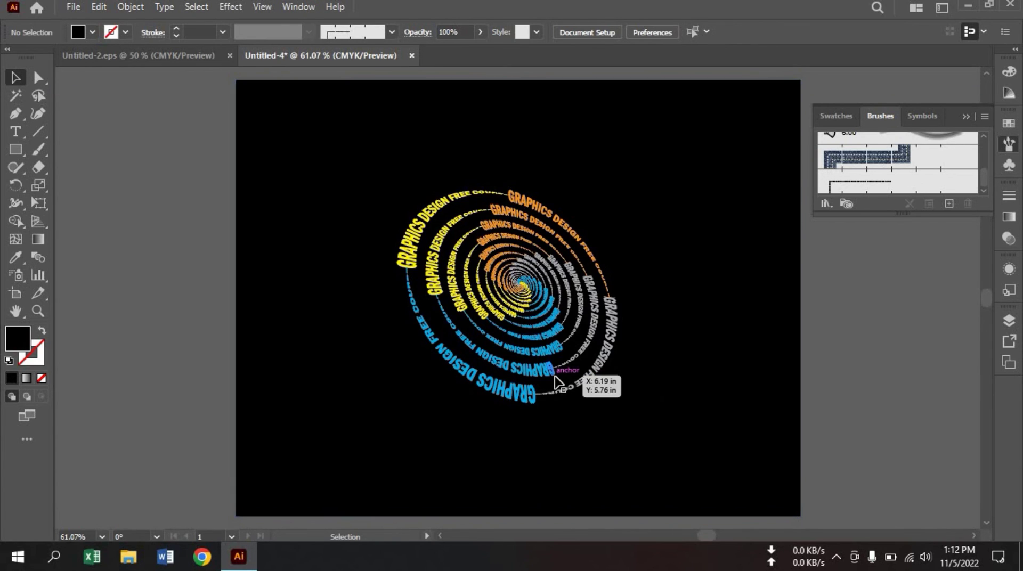
pyautogui.click(562, 381)
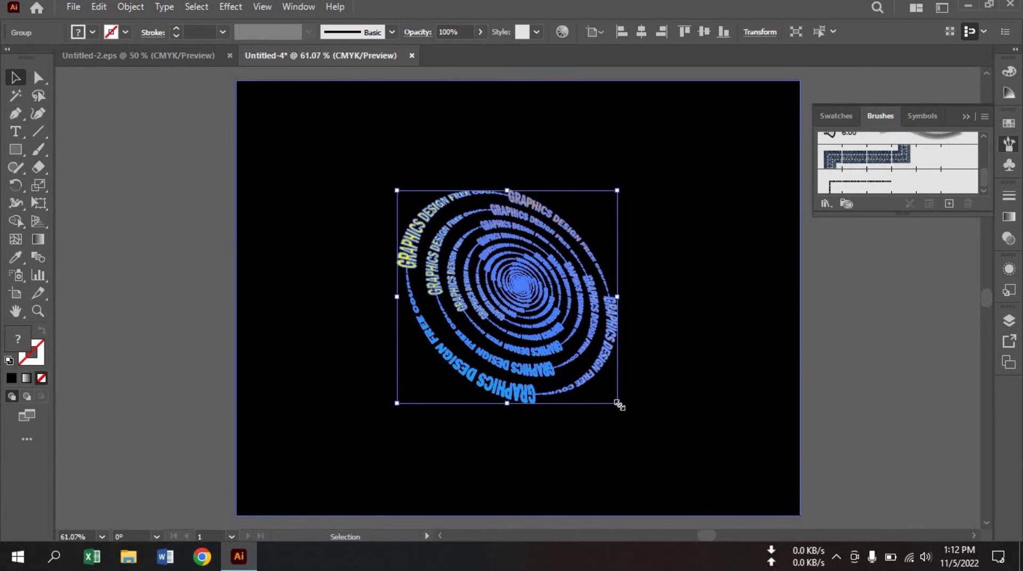
pyautogui.moveTo(618, 404); pyautogui.dragTo(661, 427)
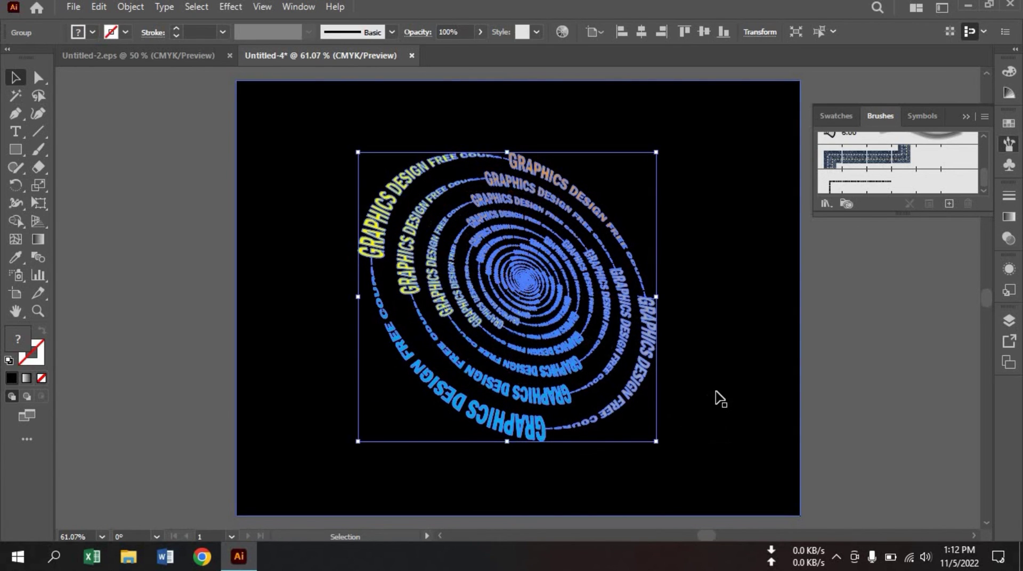
# - Nudge the spiral slightly right and up, then deselect it
pyautogui.click(829, 404)
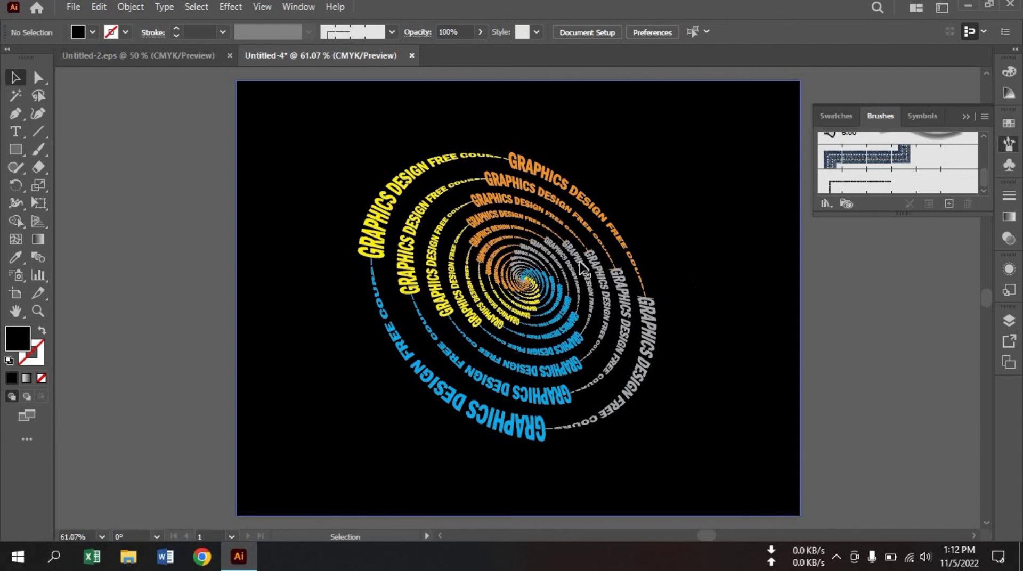
pyautogui.moveTo(523, 288); pyautogui.dragTo(548, 278)
pyautogui.click(833, 349)
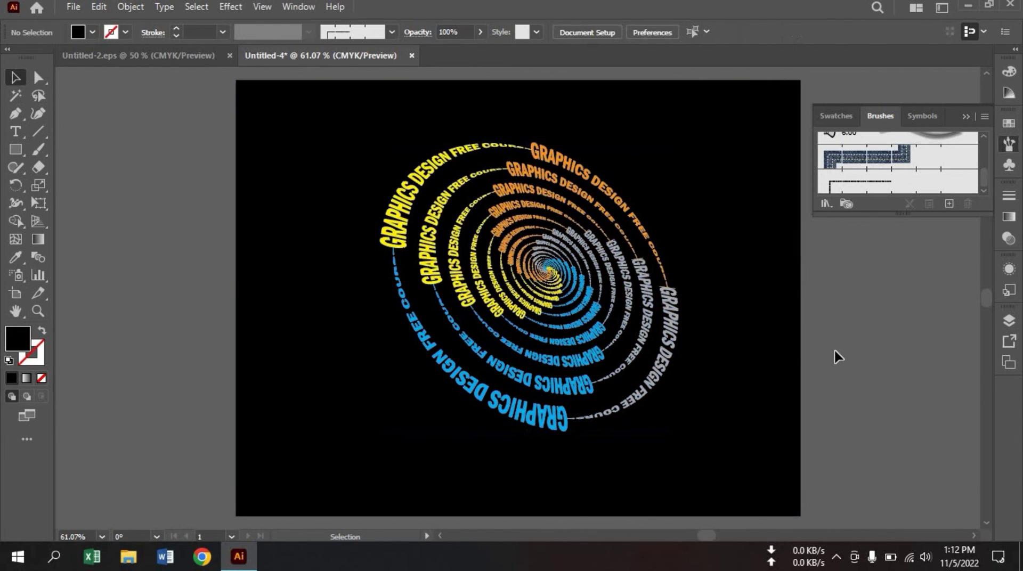